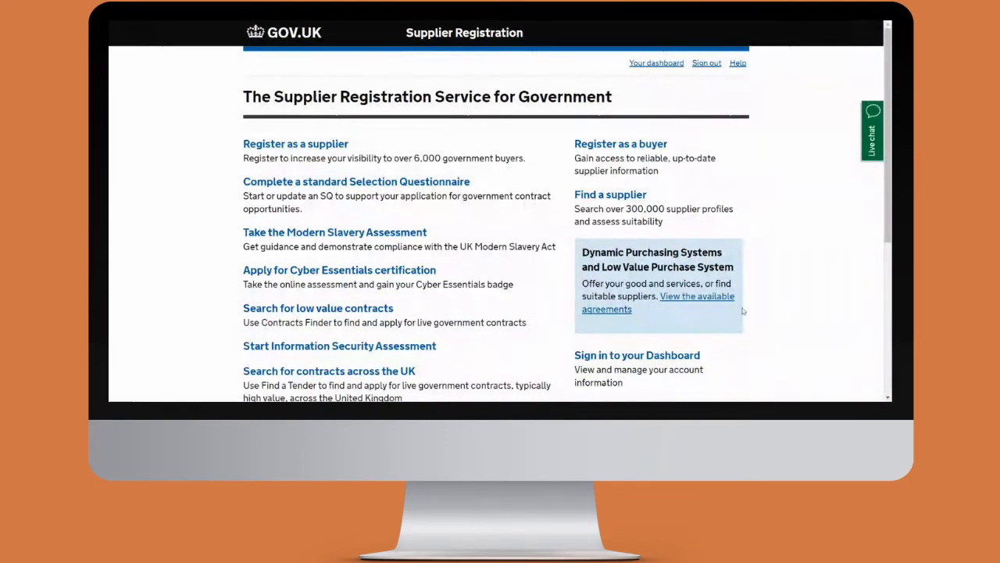
# Step: Open the available Dynamic Purchasing System agreements and go to the Apprenticeship Training category
pyautogui.click(693, 305)
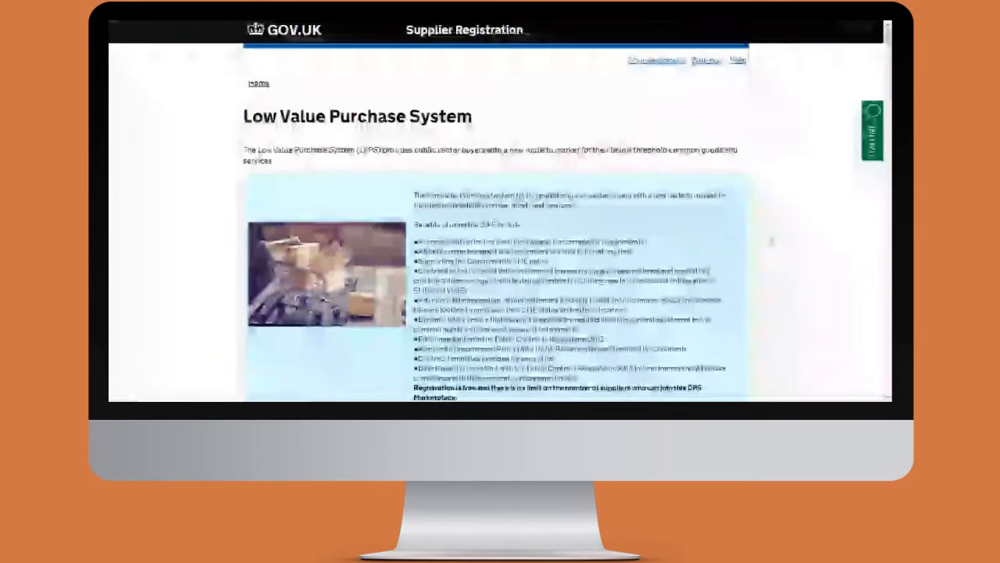
pyautogui.scroll(-5, 772, 238)
pyautogui.scroll(-4, 772, 238)
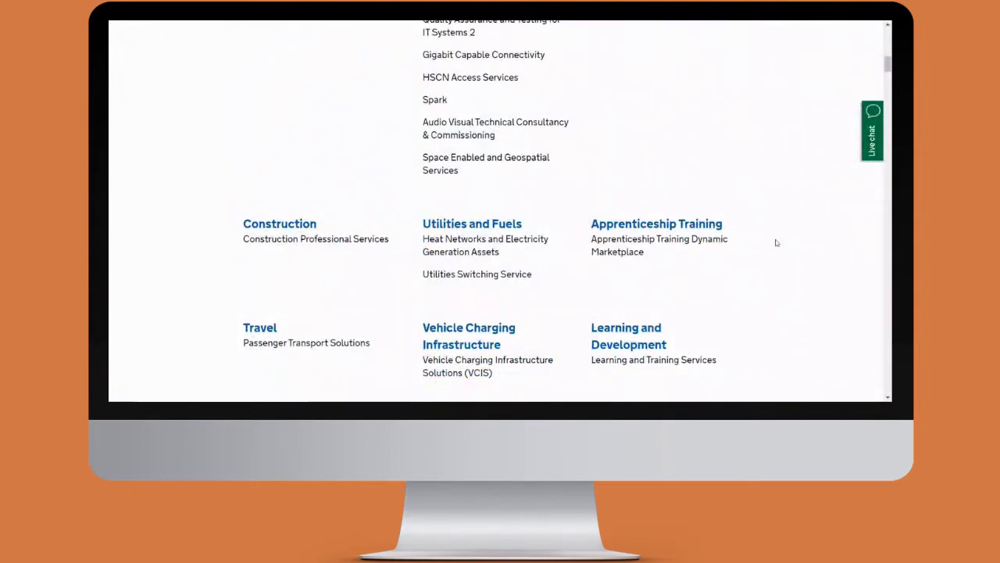
pyautogui.click(692, 226)
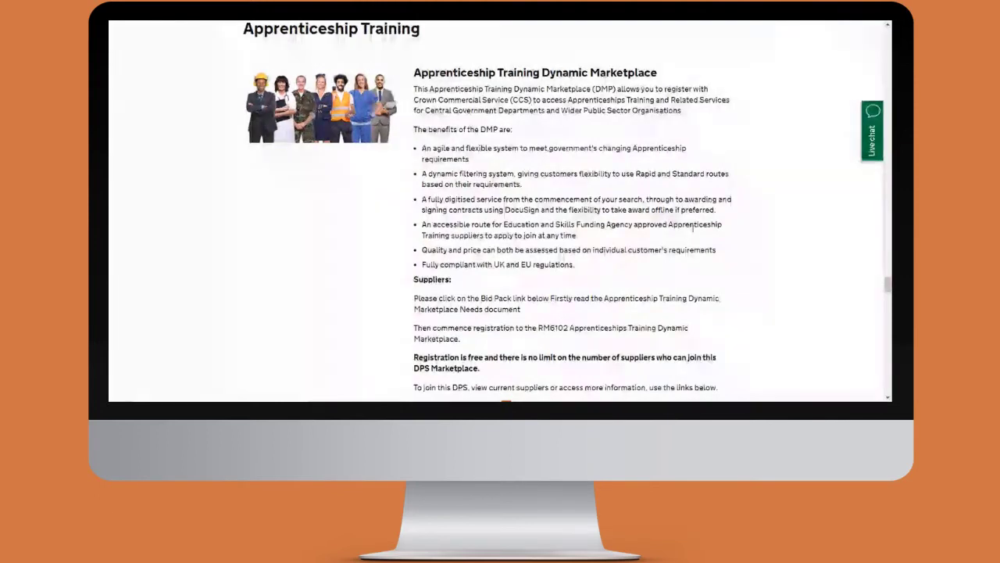
# Step: Access the Apprenticeship Training Dynamic Marketplace as a buyer
pyautogui.scroll(-3, 748, 224)
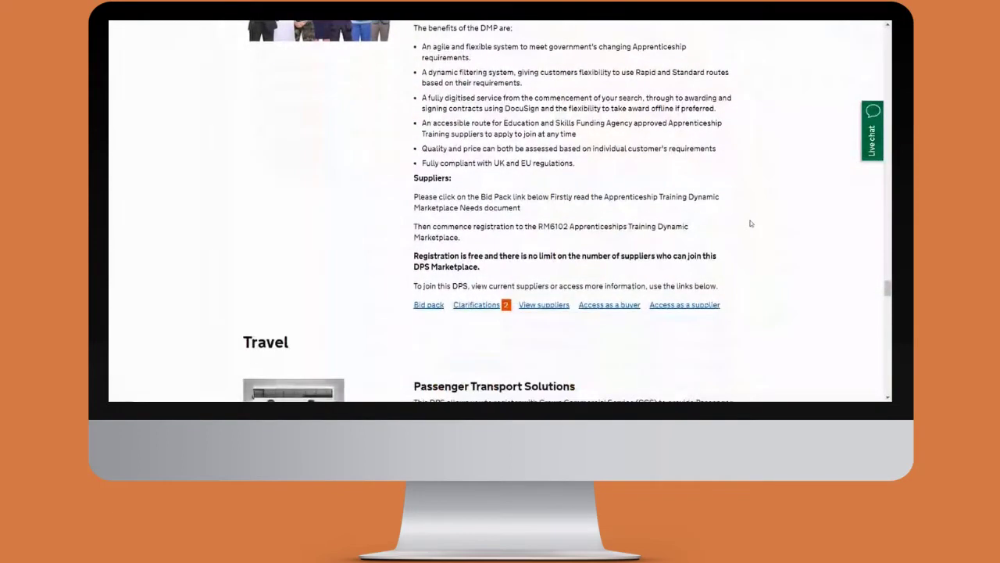
pyautogui.scroll(3, 750, 224)
pyautogui.scroll(-1, 750, 223)
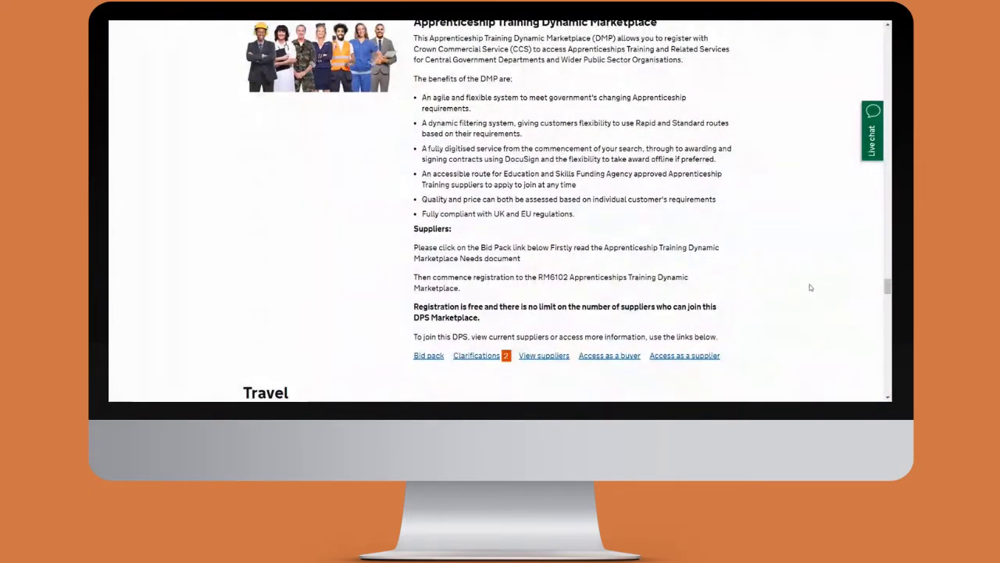
pyautogui.click(622, 357)
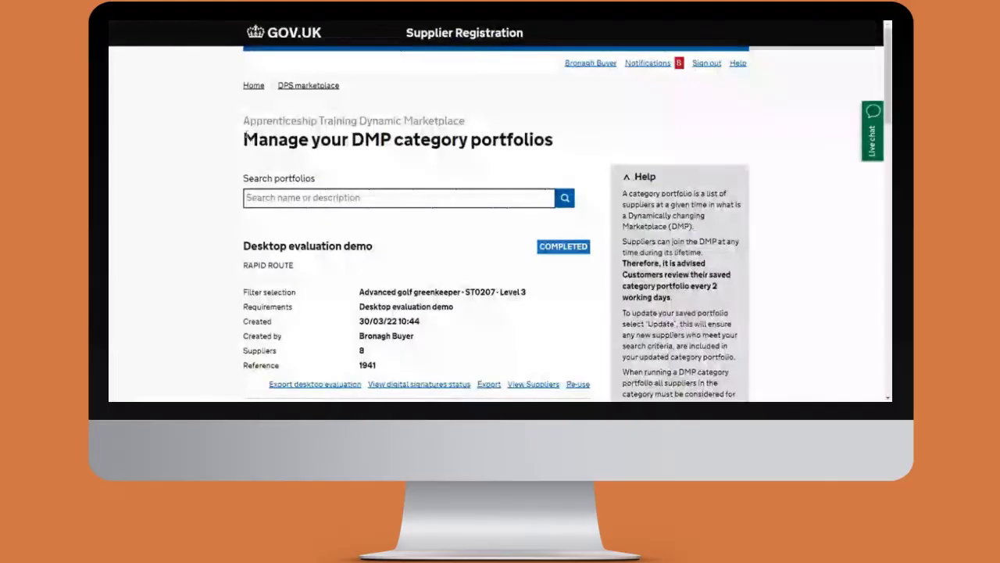
pyautogui.moveTo(245, 139); pyautogui.dragTo(682, 141)
pyautogui.click(682, 141)
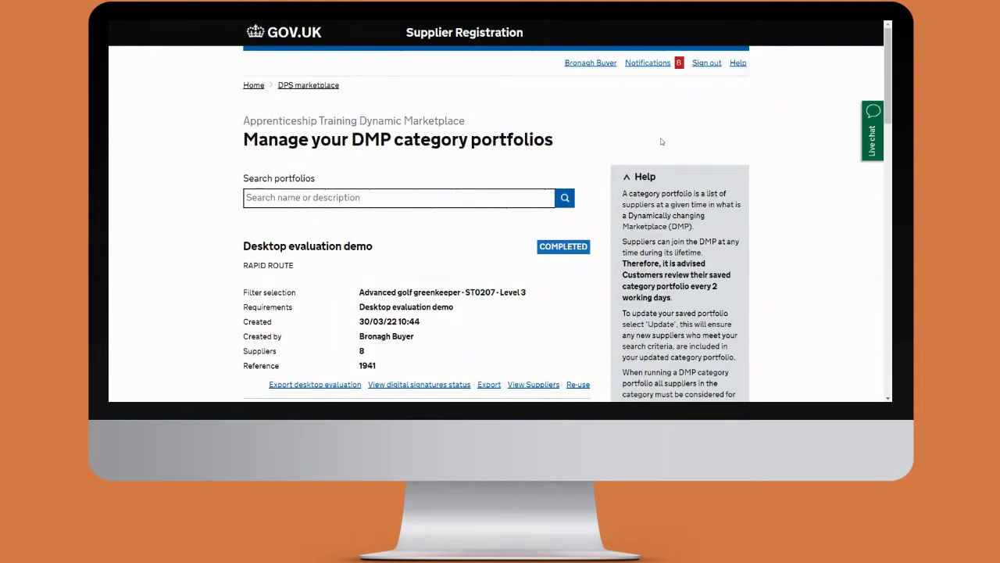
# Step: Open the Customer Readiness Checklist from the portfolio management options and read through its questions and checklist parts
pyautogui.scroll(-5, 768, 205)
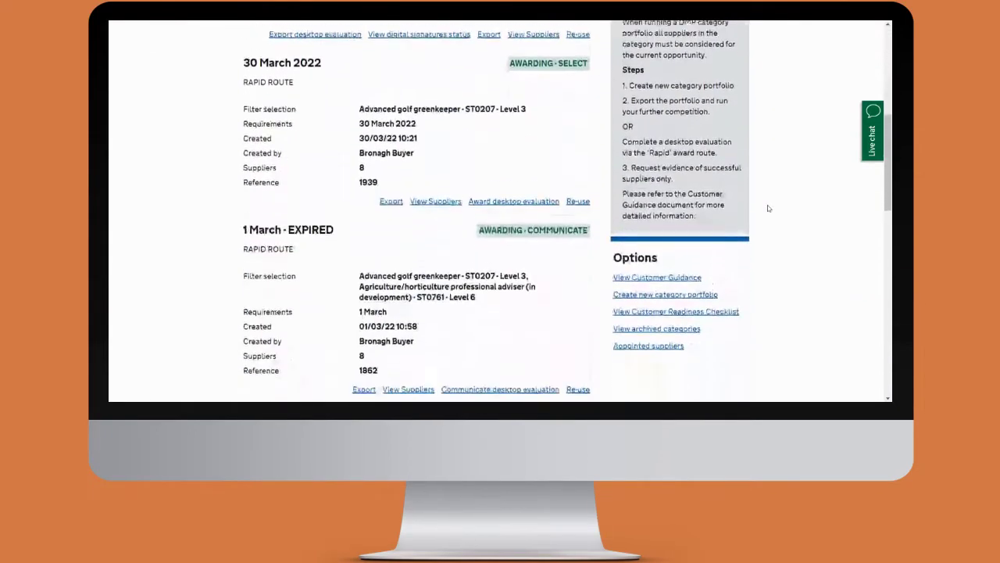
pyautogui.scroll(-2, 767, 205)
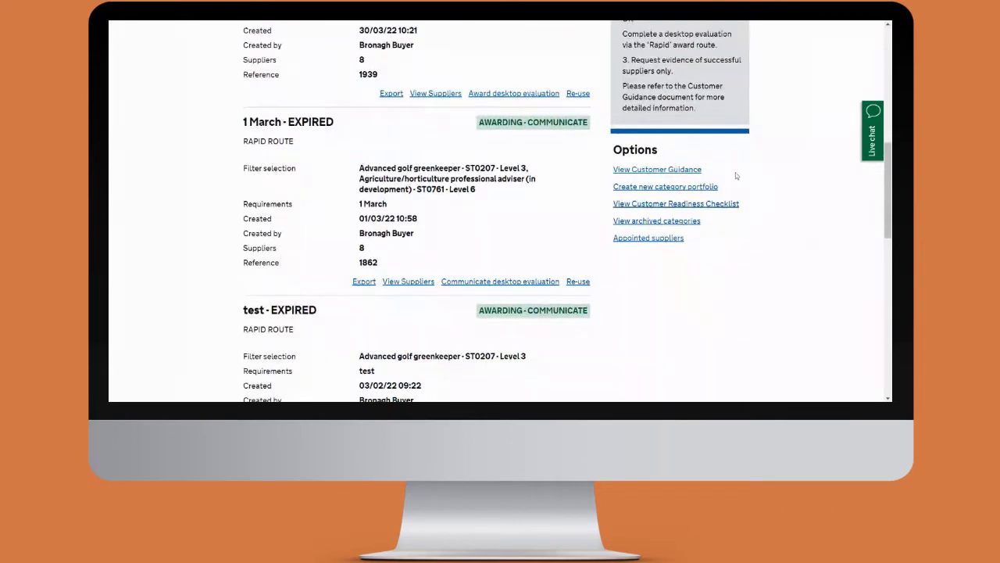
pyautogui.click(682, 206)
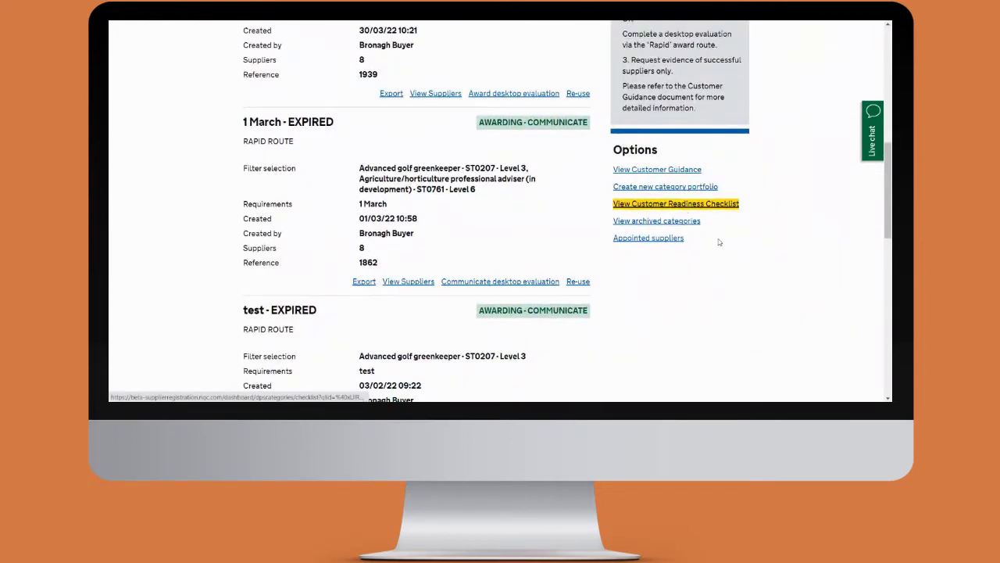
pyautogui.scroll(-1, 495, 168)
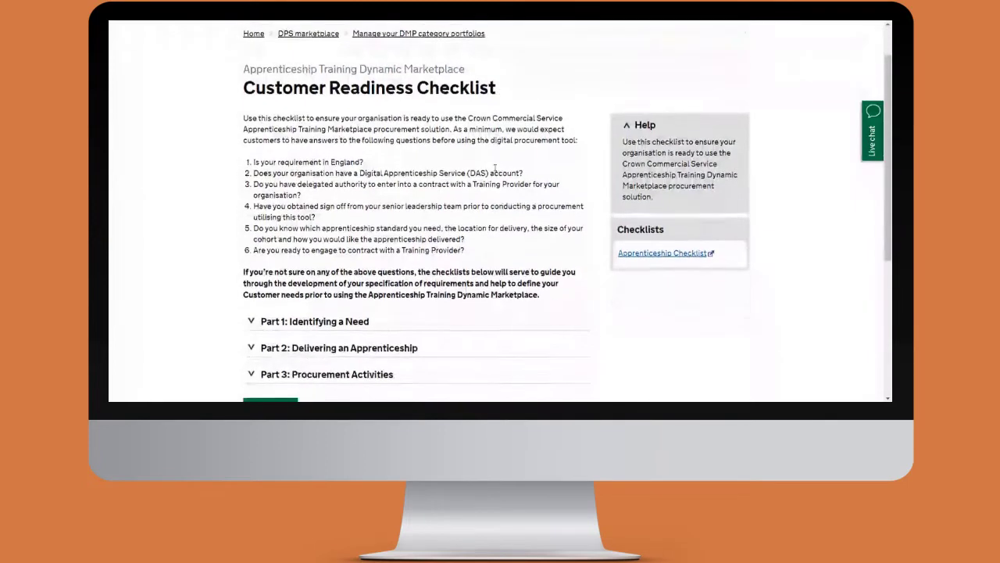
pyautogui.scroll(-1, 495, 168)
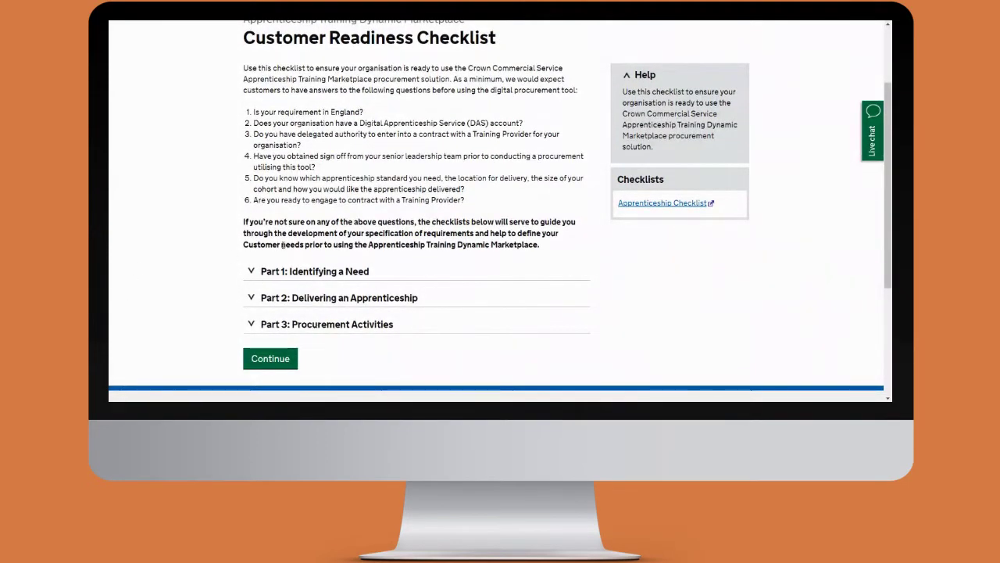
pyautogui.scroll(1, 459, 240)
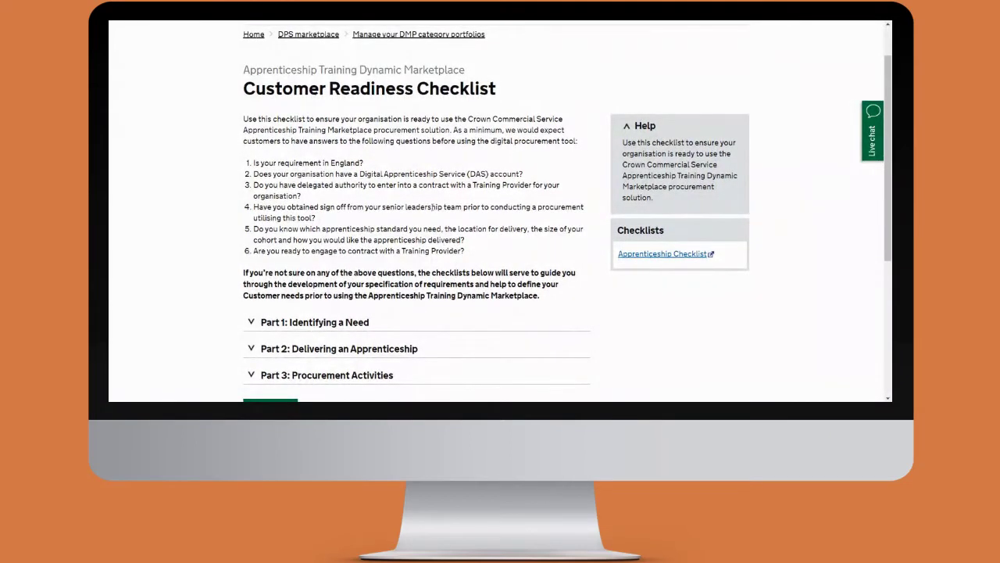
pyautogui.scroll(1, 434, 206)
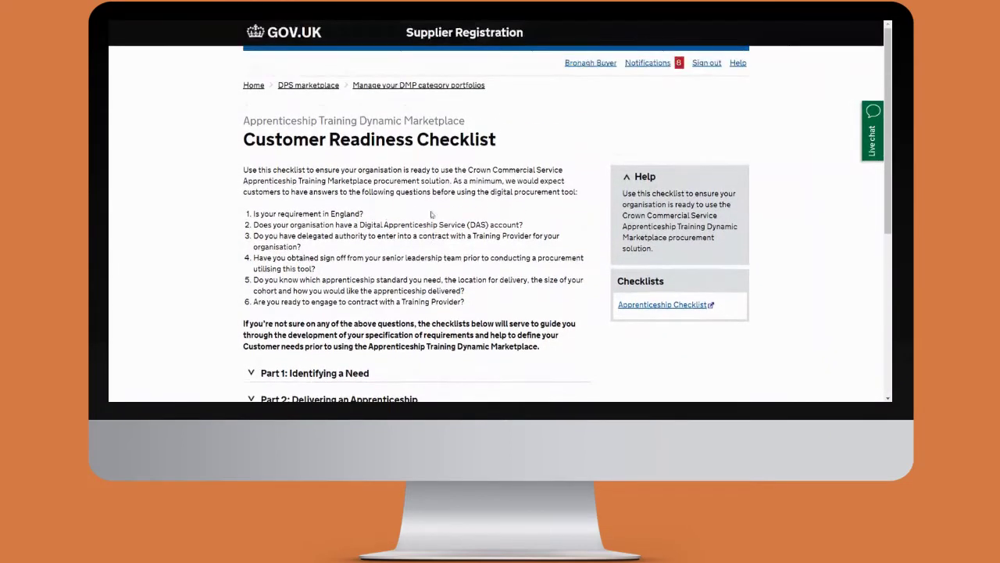
# Step: Return to the DMP category portfolios and look through the marketplace's list of appointed suppliers
pyautogui.click(409, 87)
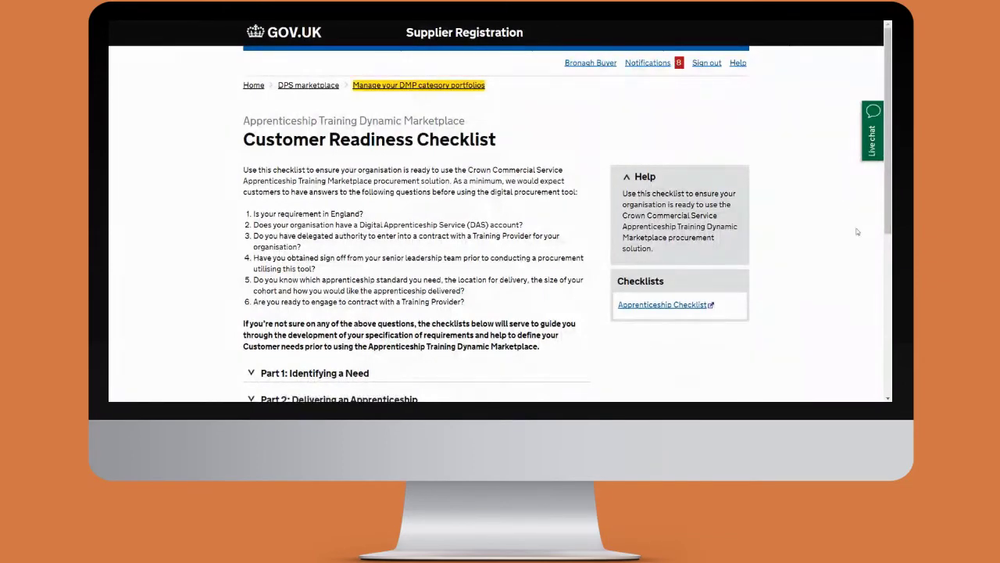
pyautogui.scroll(-4, 794, 246)
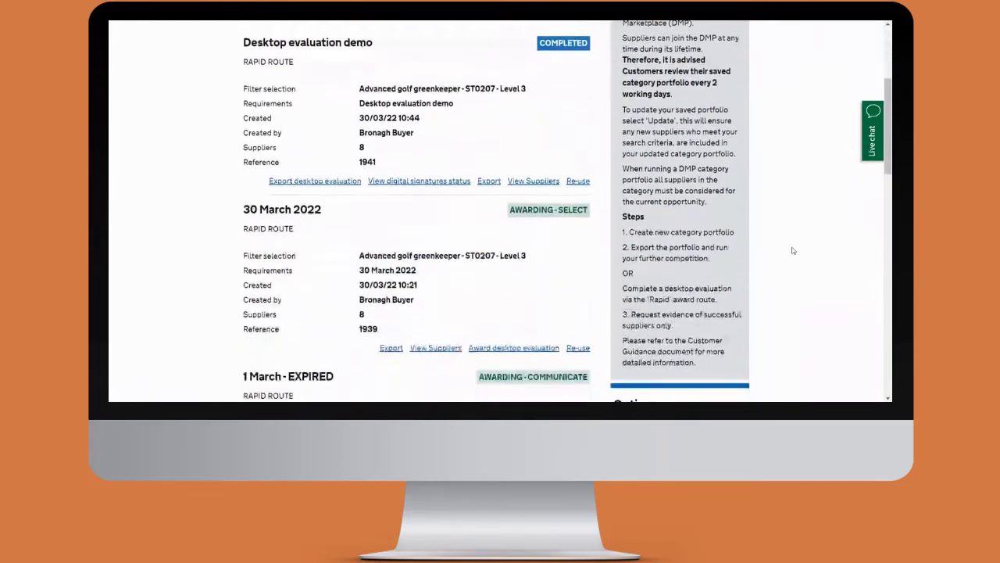
pyautogui.scroll(-2, 793, 247)
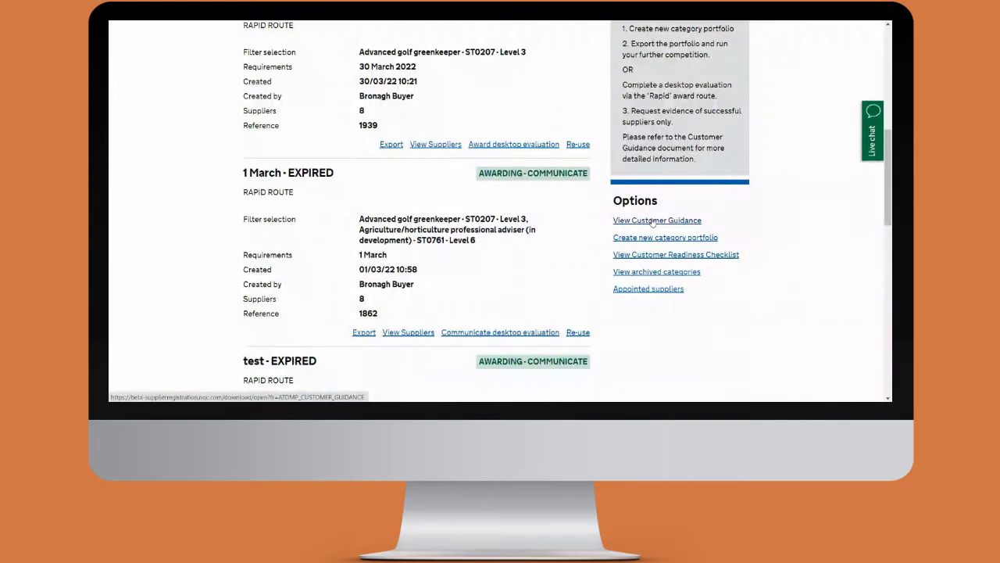
pyautogui.click(649, 291)
pyautogui.scroll(-1, 654, 248)
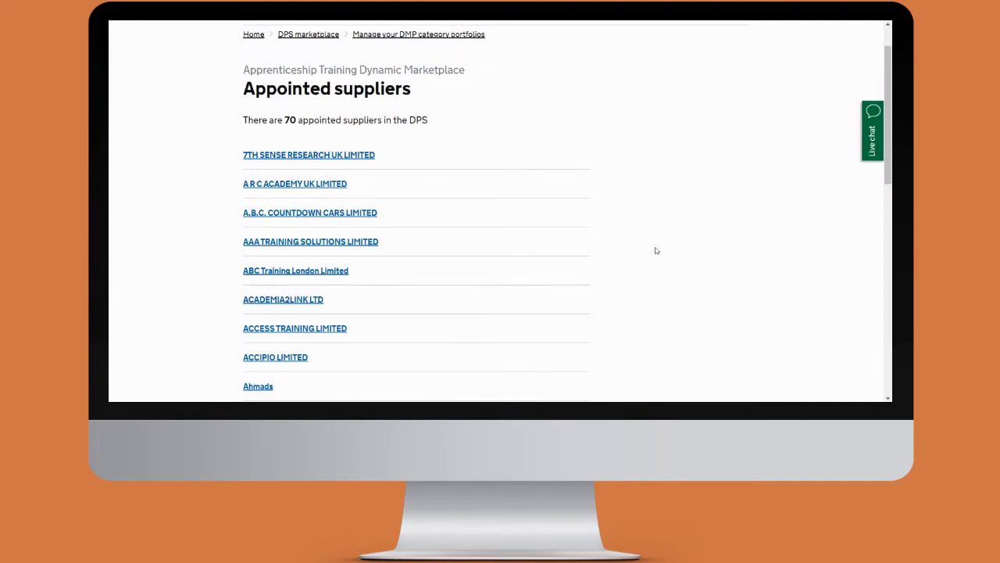
pyautogui.scroll(-8, 653, 248)
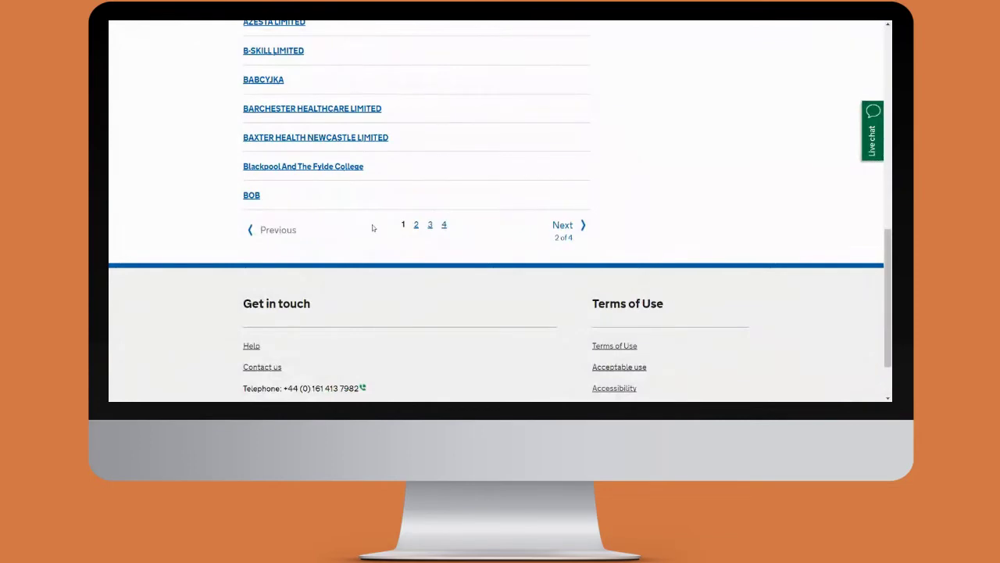
pyautogui.moveTo(886, 250); pyautogui.dragTo(864, 68)
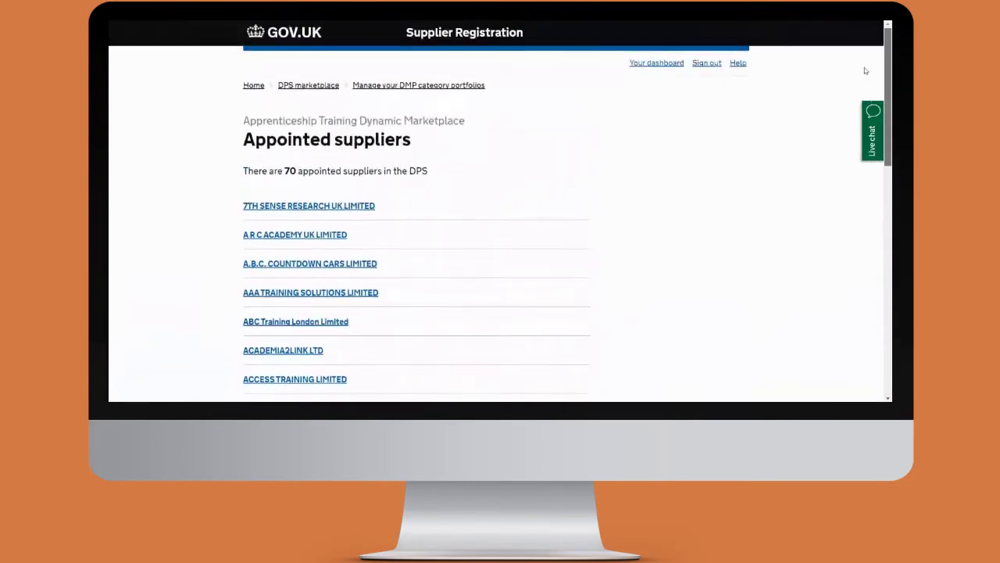
# Step: Go back to the DMP category portfolios and start a new category portfolio
pyautogui.click(393, 86)
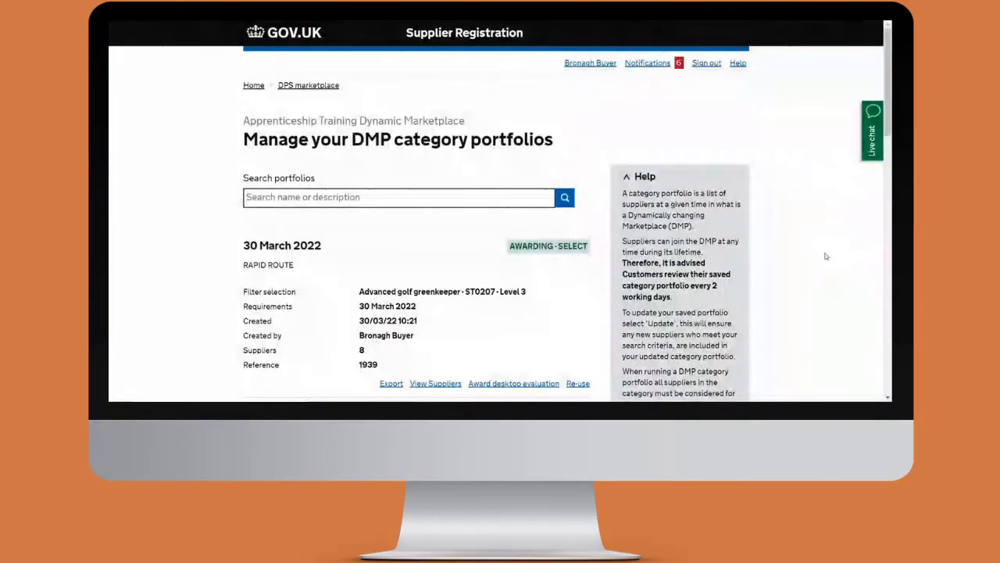
pyautogui.scroll(-5, 825, 255)
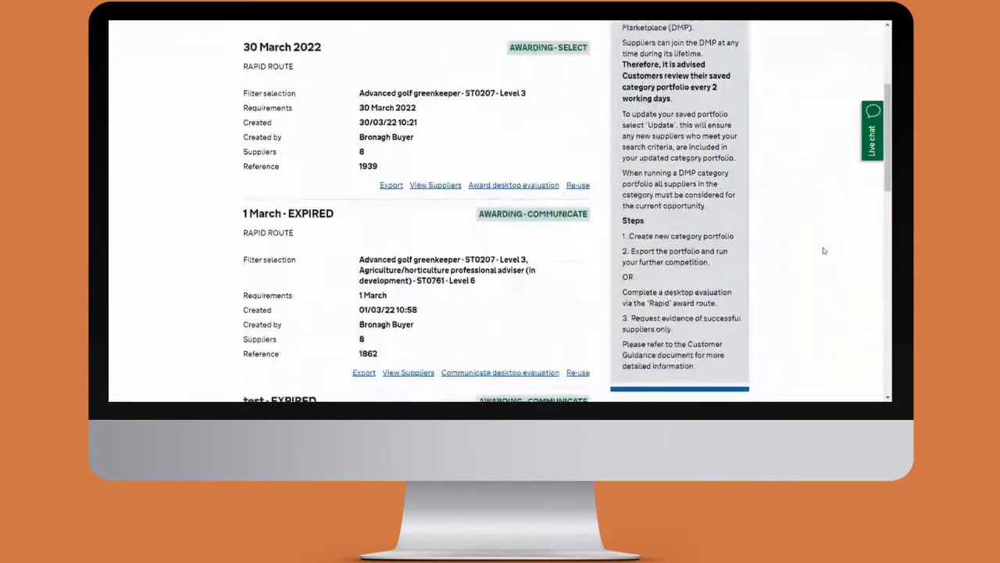
pyautogui.click(705, 288)
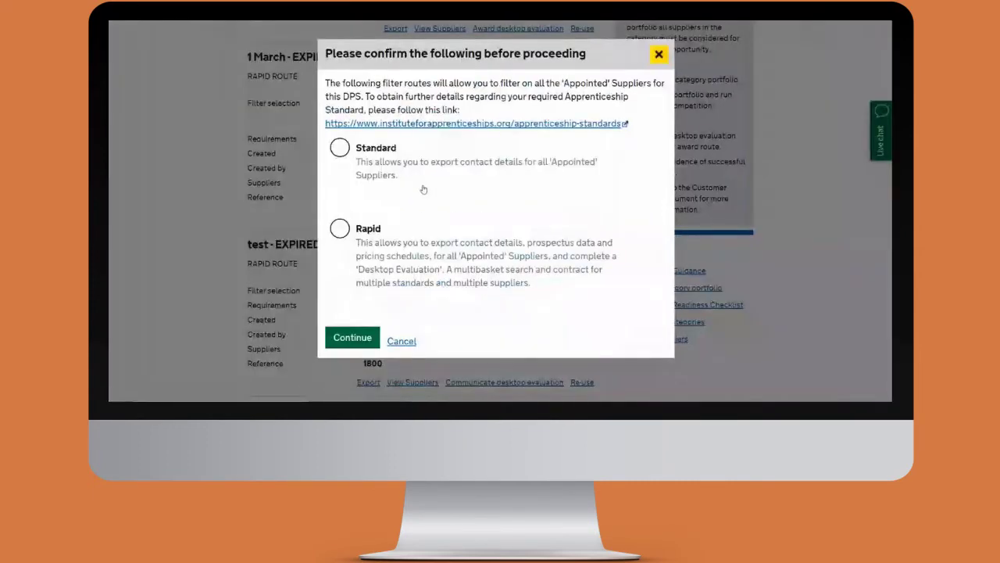
# Step: Choose the Rapid route, enter "Desktop evaluation demo" as the portfolio requirements, and continue to the portfolio filters
pyautogui.click(339, 228)
pyautogui.scroll(-3, 467, 233)
pyautogui.scroll(3, 476, 232)
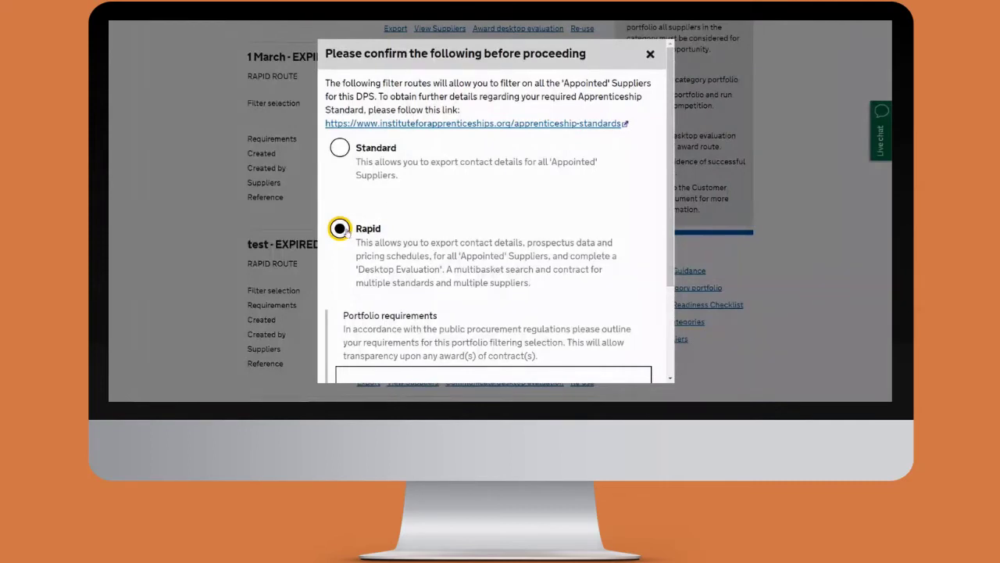
pyautogui.scroll(-3, 389, 175)
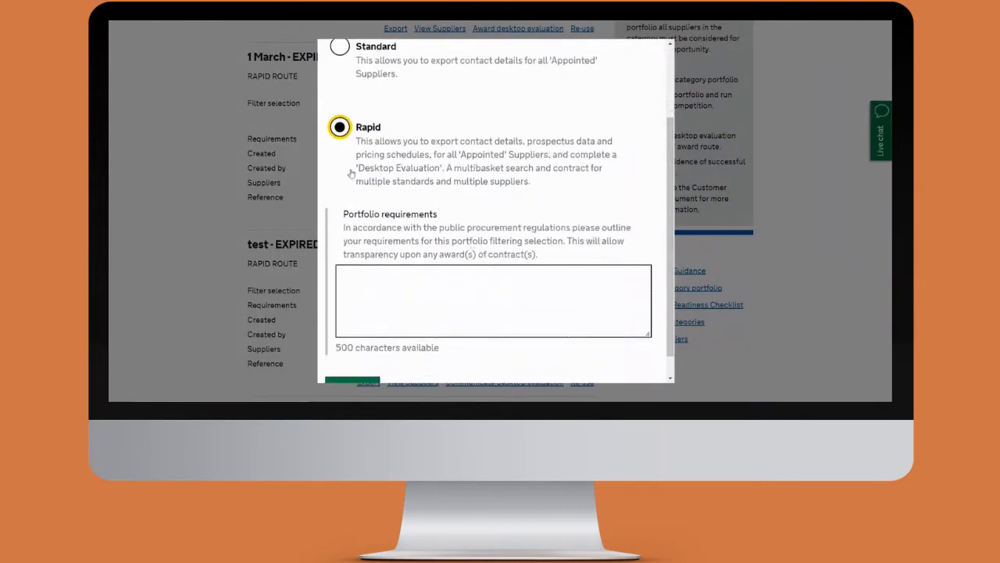
pyautogui.click(429, 291)
pyautogui.write('De')
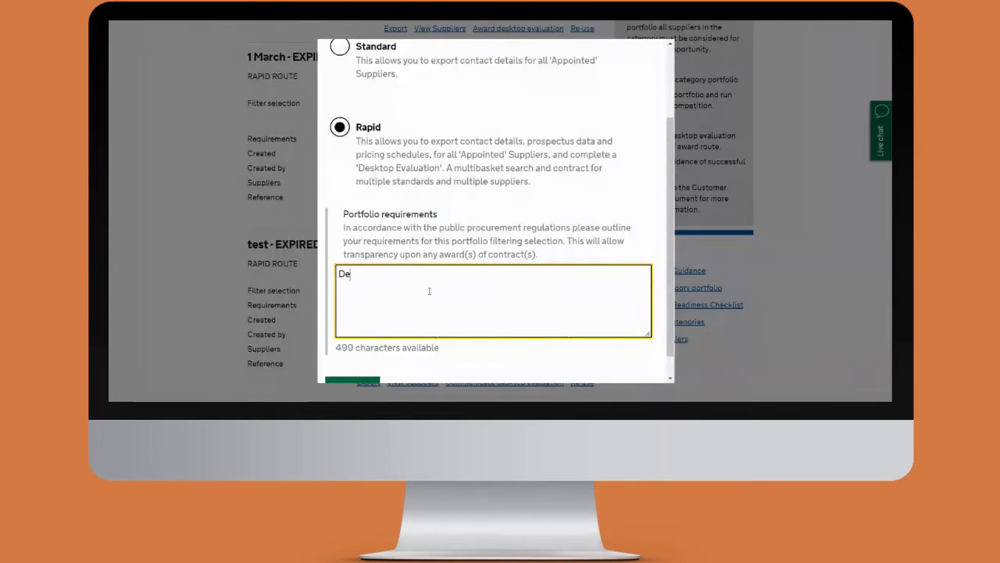
pyautogui.write('sktop evaluation demo')
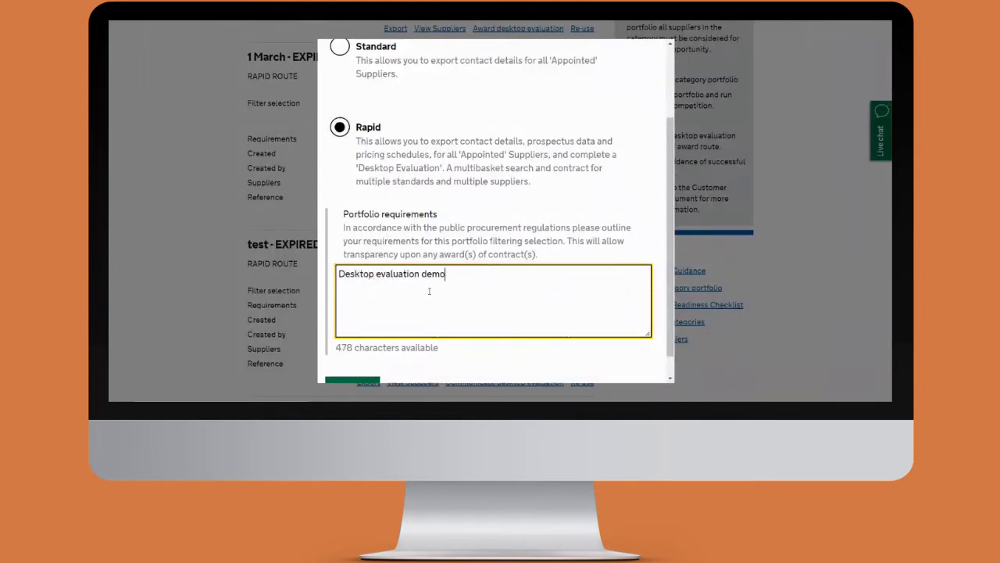
pyautogui.moveTo(446, 273); pyautogui.dragTo(308, 269)
pyautogui.click(493, 285)
pyautogui.scroll(-1, 489, 286)
pyautogui.click(358, 363)
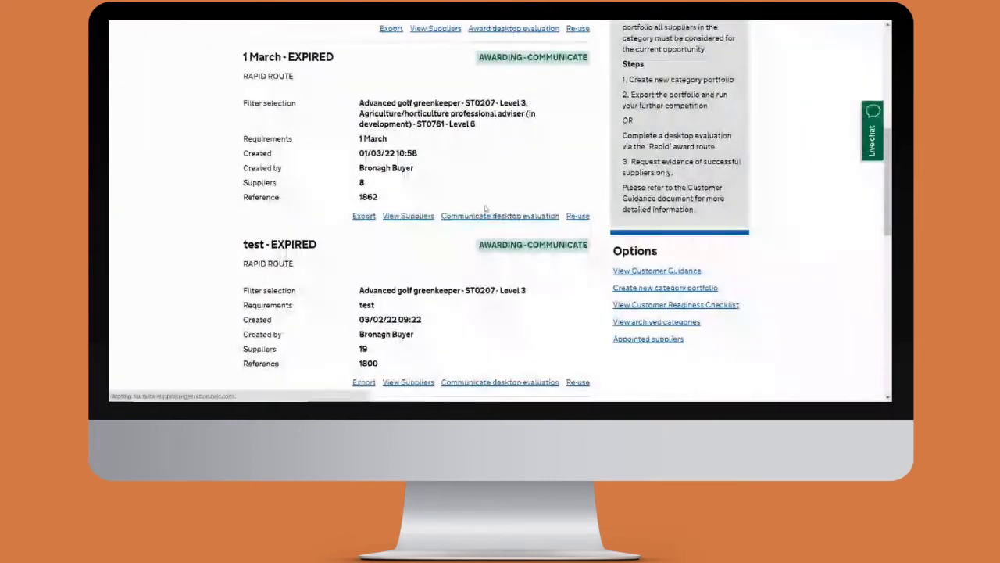
pyautogui.scroll(3, 330, 159)
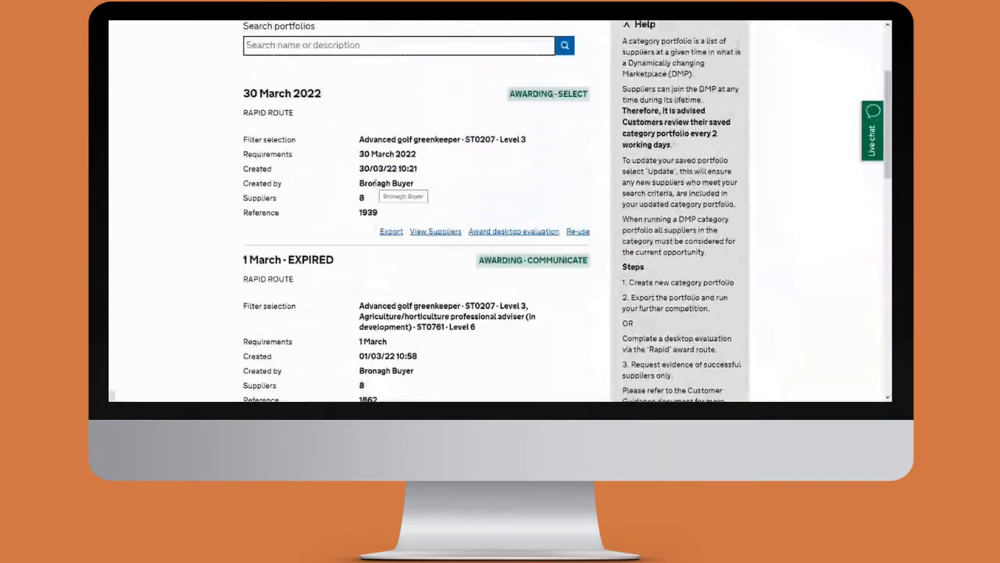
# Step: Examine the Apprenticeship Standards and Cyber Essentials Plus filters alongside the supplier list for the new portfolio
pyautogui.scroll(-1, 762, 186)
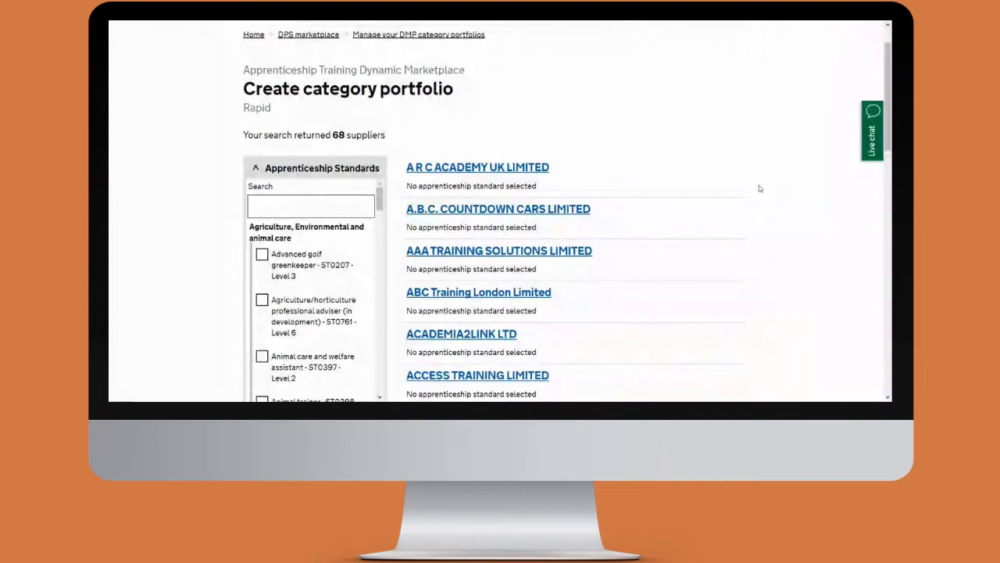
pyautogui.scroll(-1, 439, 159)
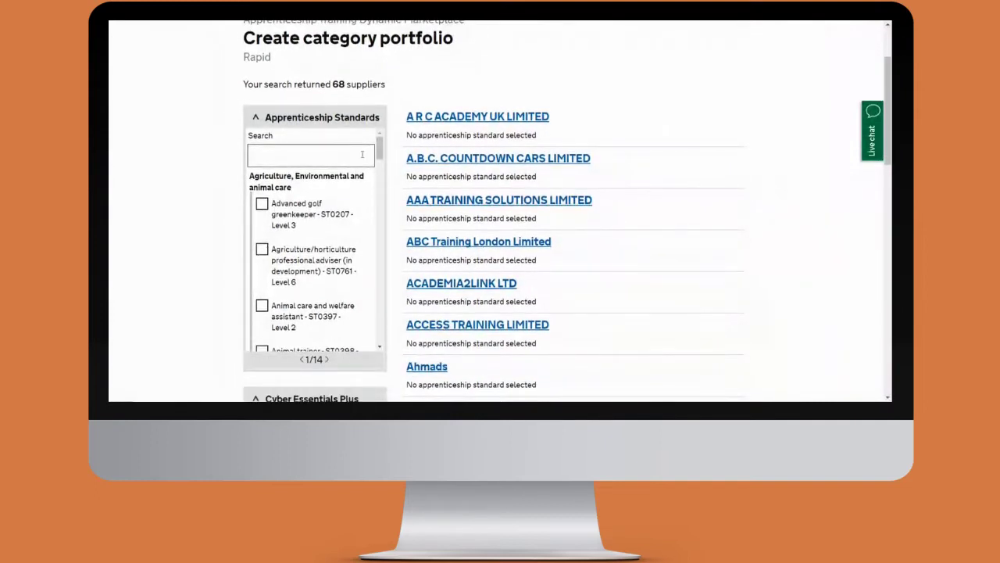
pyautogui.scroll(-1, 285, 222)
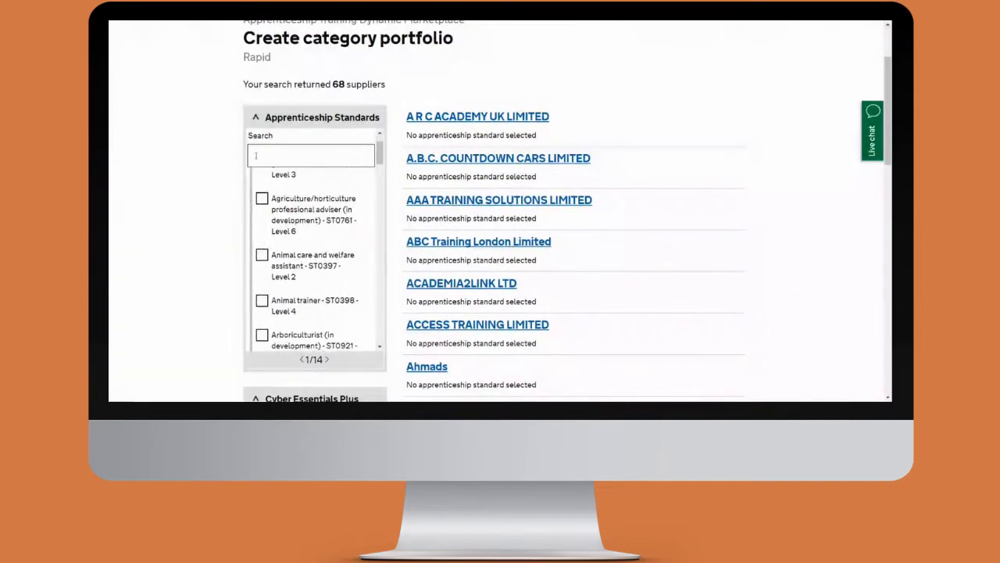
pyautogui.scroll(2, 634, 219)
pyautogui.scroll(2, 367, 296)
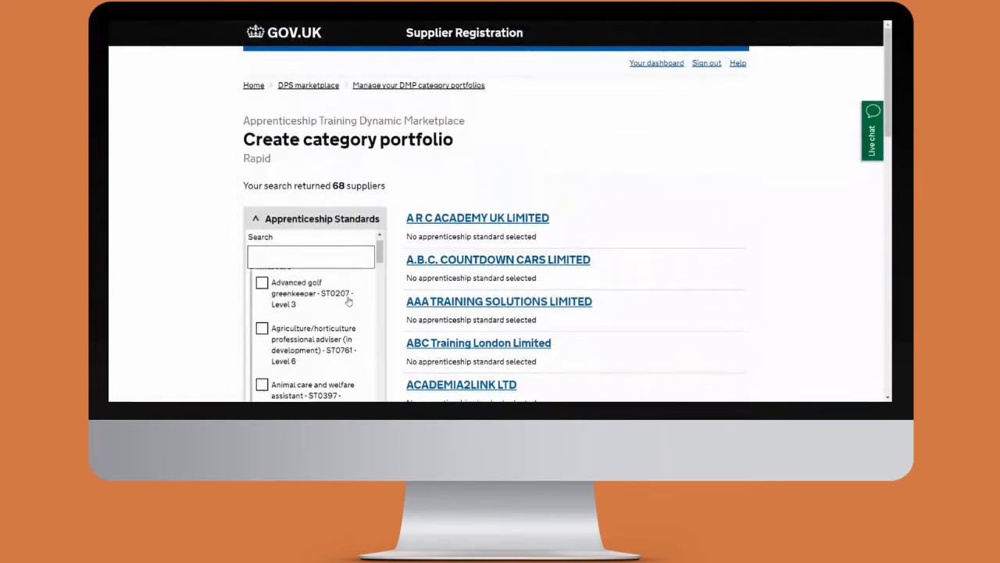
pyautogui.scroll(-2, 741, 219)
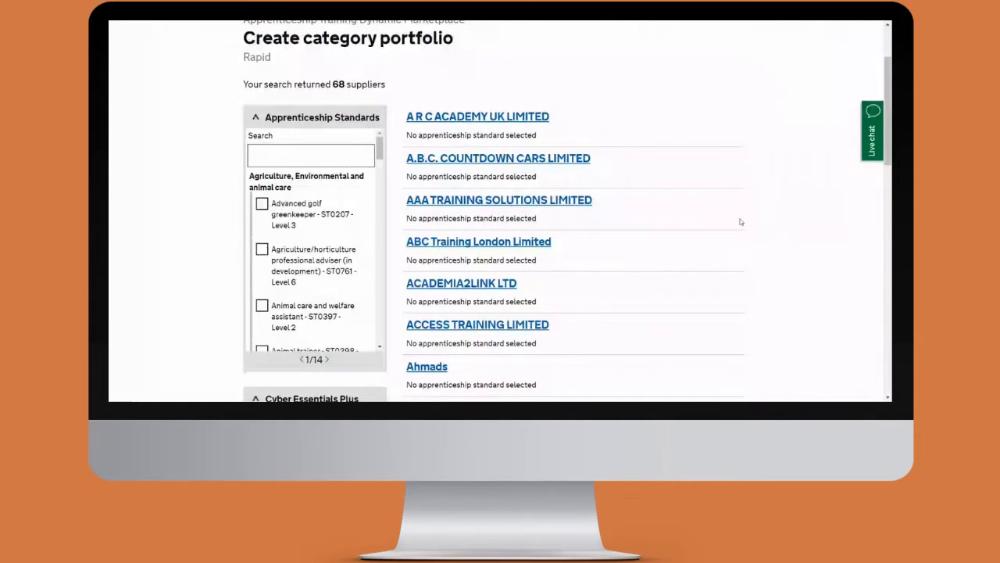
pyautogui.scroll(-1, 741, 222)
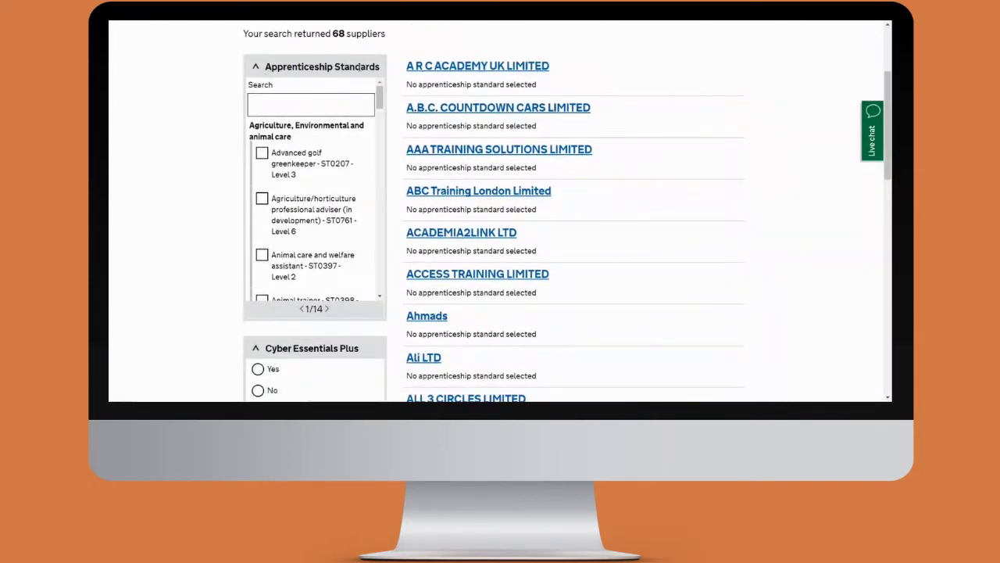
# Step: Filter the suppliers by Advanced golf greenkeeper - ST0207 - Level 3 with Cyber Essentials Plus set to Yes, and open that standard's training filters
pyautogui.click(262, 152)
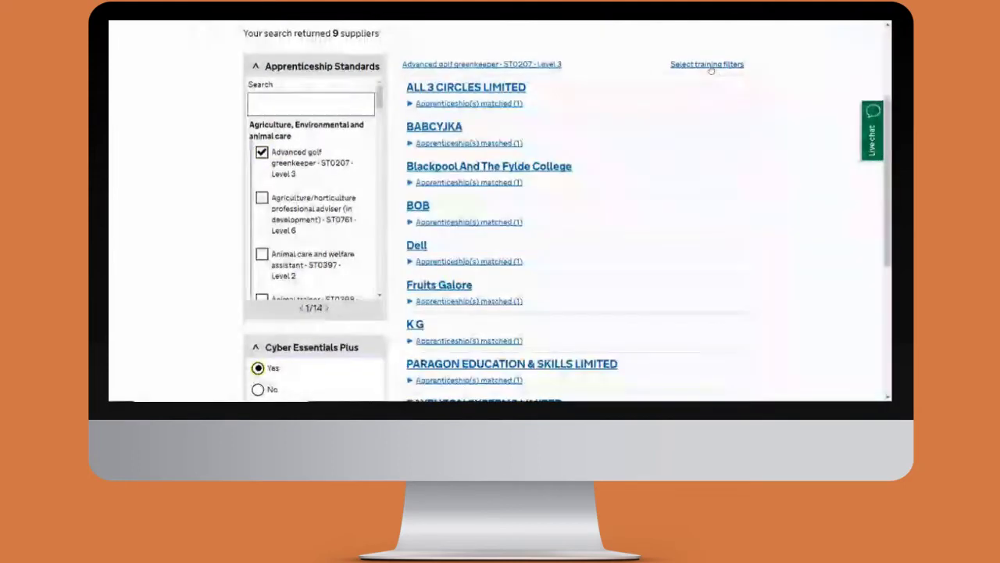
pyautogui.click(710, 66)
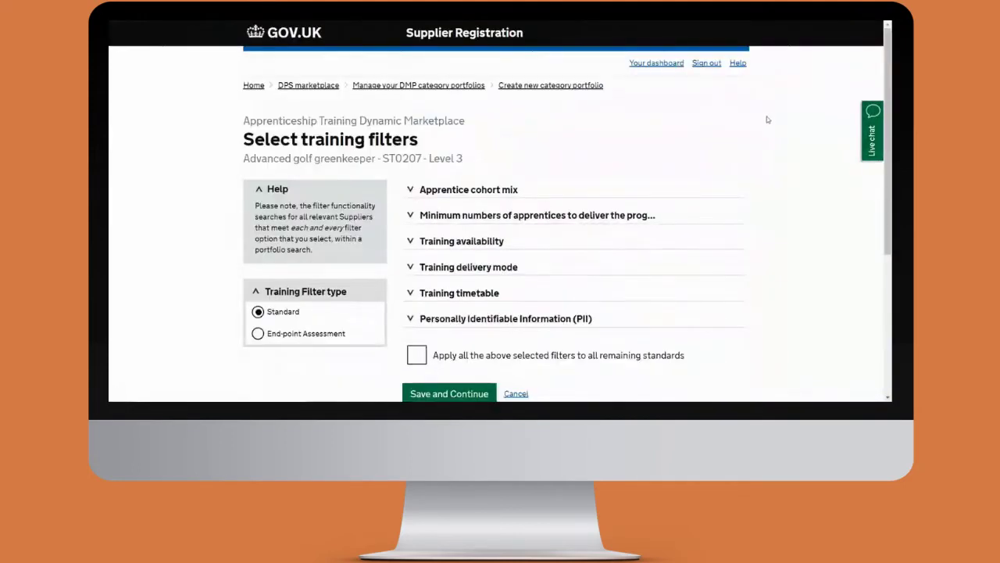
pyautogui.scroll(-1, 238, 280)
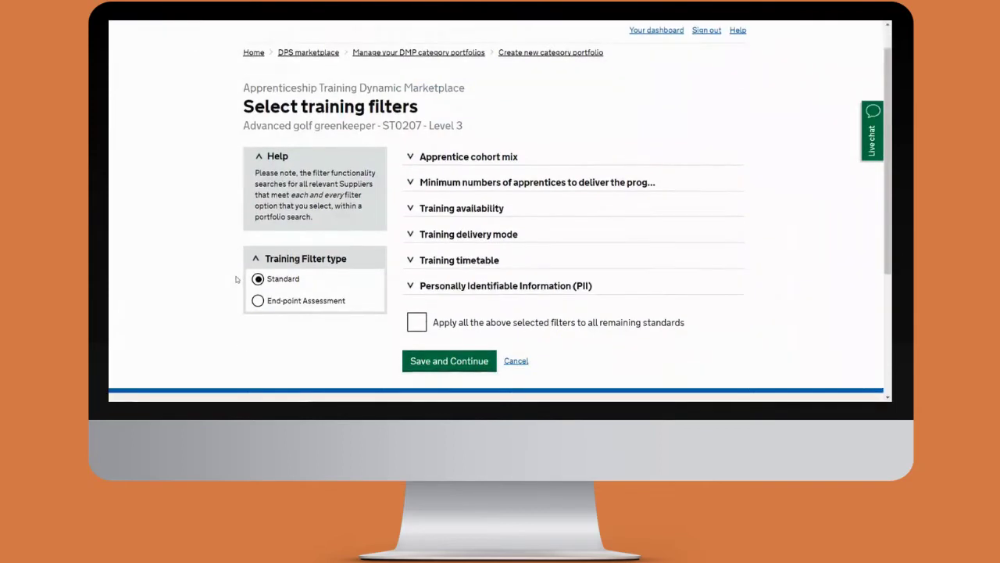
pyautogui.scroll(-1, 727, 154)
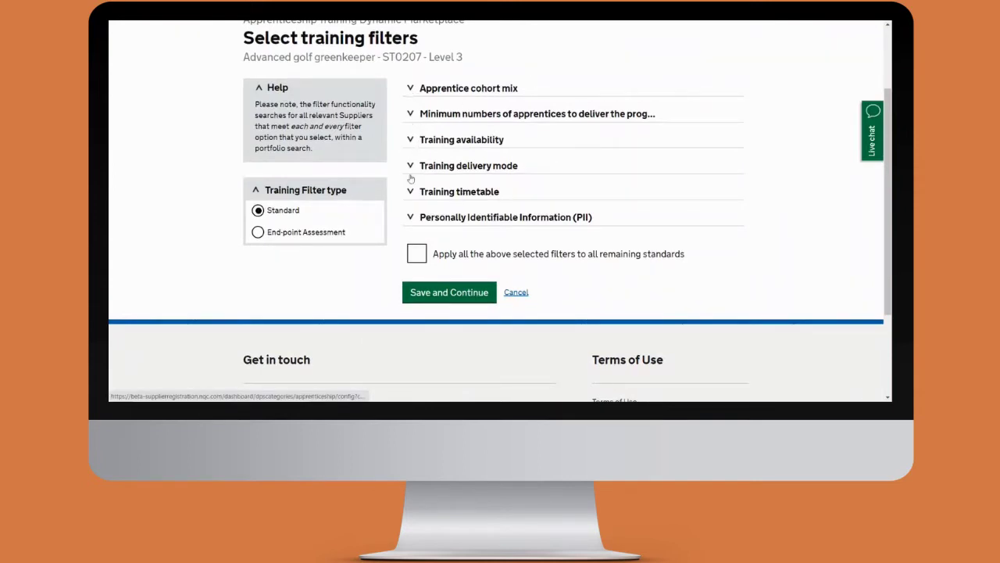
# Step: Set the apprentice cohort mix and training availability filters to No preference, leaving the minimum apprentice numbers unselected
pyautogui.click(410, 89)
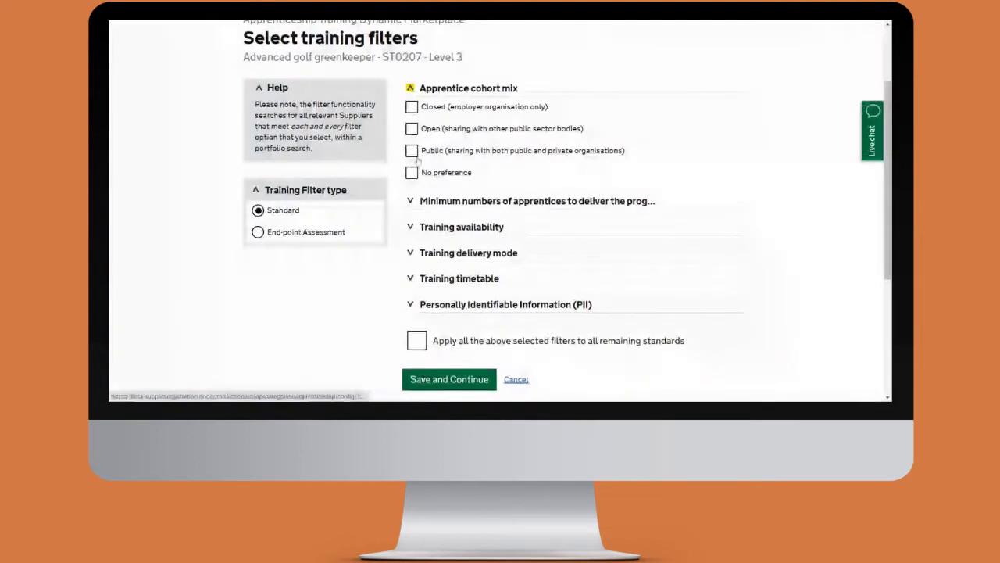
pyautogui.click(412, 172)
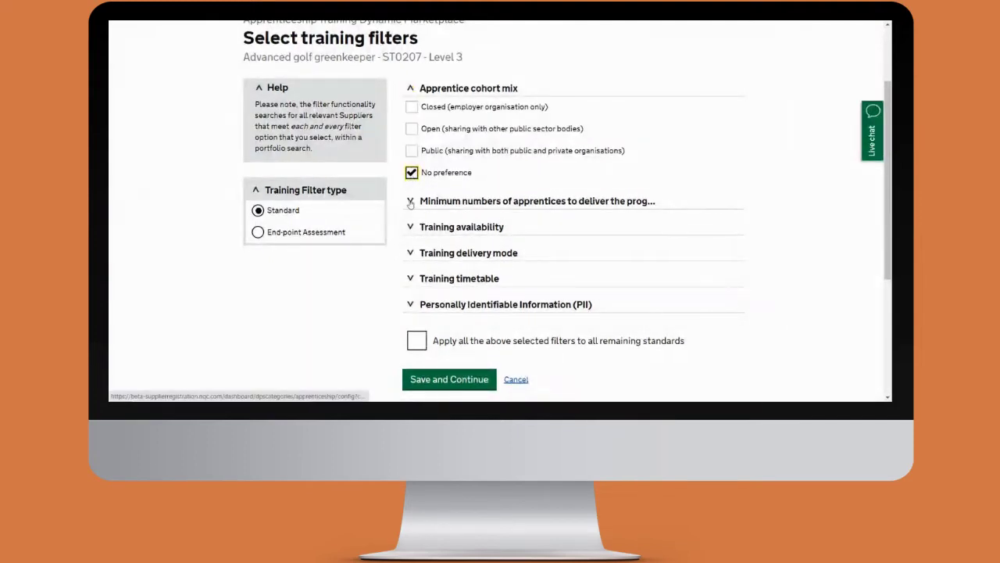
pyautogui.click(411, 202)
pyautogui.scroll(-2, 688, 187)
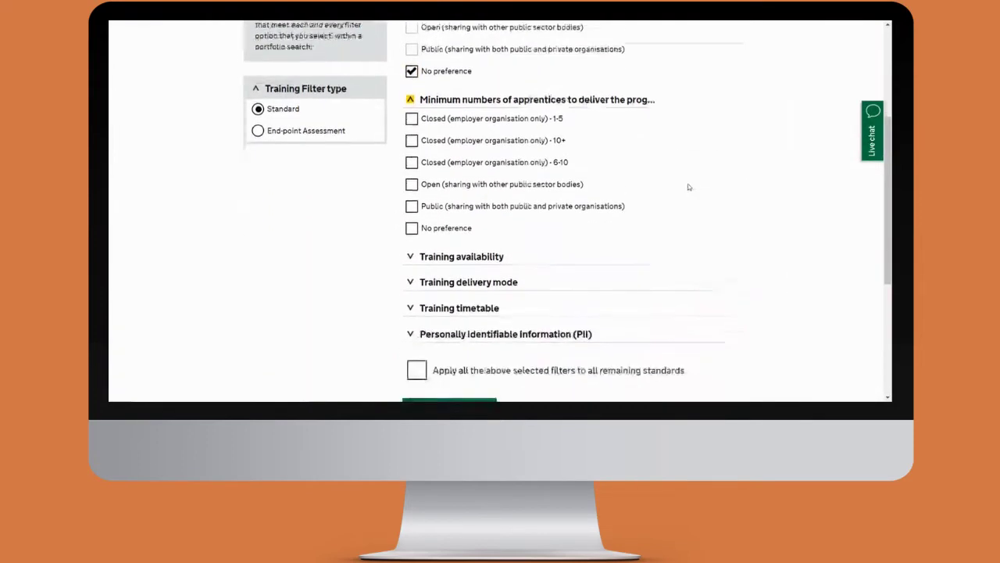
pyautogui.click(410, 205)
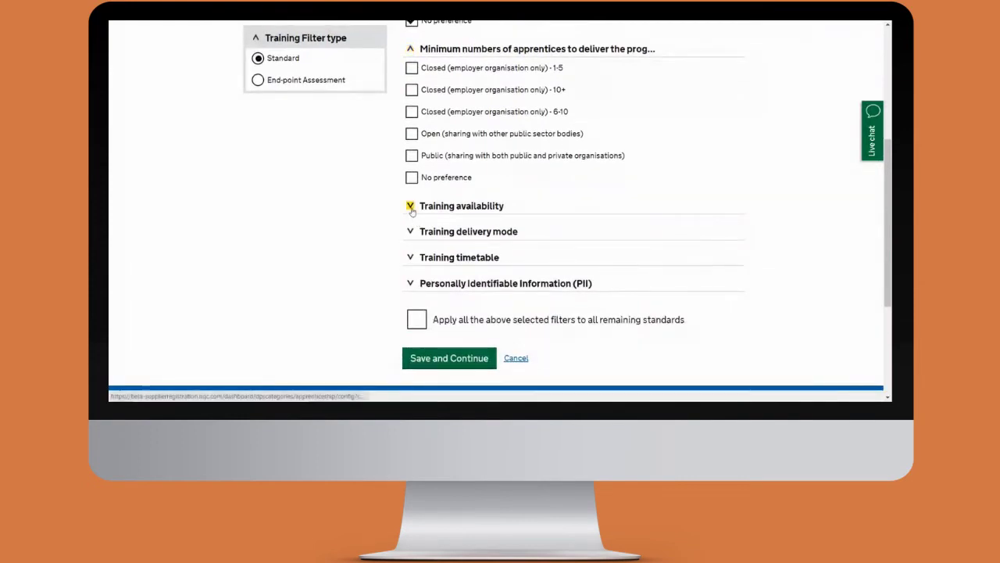
pyautogui.scroll(-1, 413, 244)
pyautogui.click(412, 239)
# Step: Set the training delivery mode and training timetable filters to No preference
pyautogui.click(410, 267)
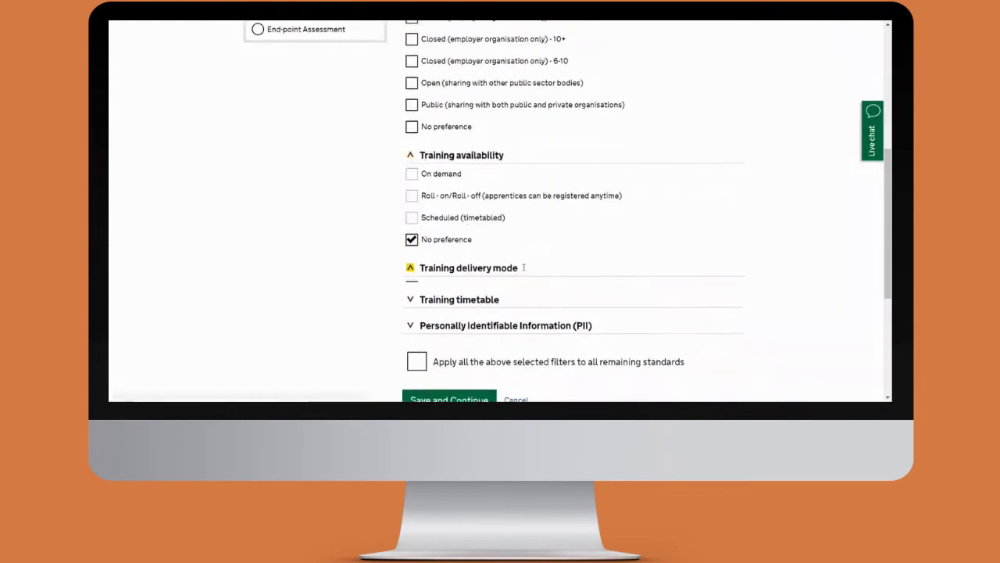
pyautogui.scroll(-2, 559, 252)
pyautogui.click(412, 222)
pyautogui.scroll(-2, 491, 221)
pyautogui.click(410, 149)
pyautogui.click(412, 256)
# Step: Choose No preference for both storing and processing Personally Identifiable Information (PII)
pyautogui.scroll(-1, 461, 242)
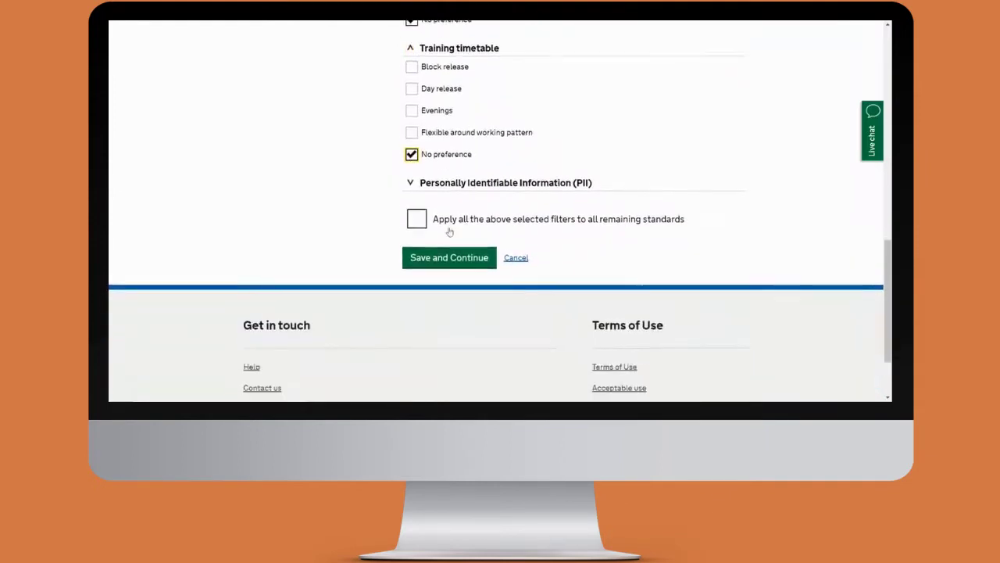
pyautogui.click(503, 183)
pyautogui.scroll(-2, 503, 220)
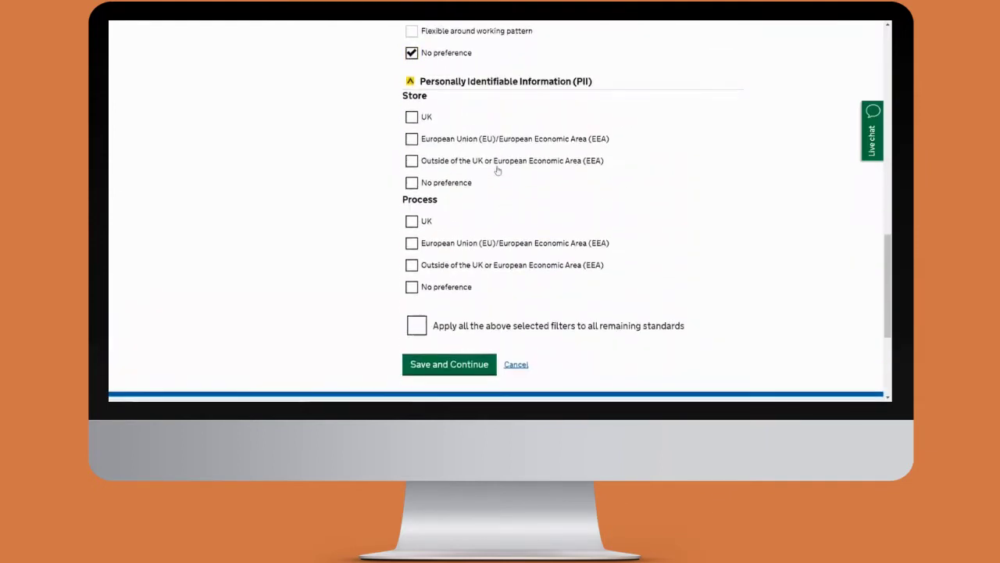
pyautogui.click(412, 182)
pyautogui.click(412, 287)
pyautogui.scroll(-2, 670, 230)
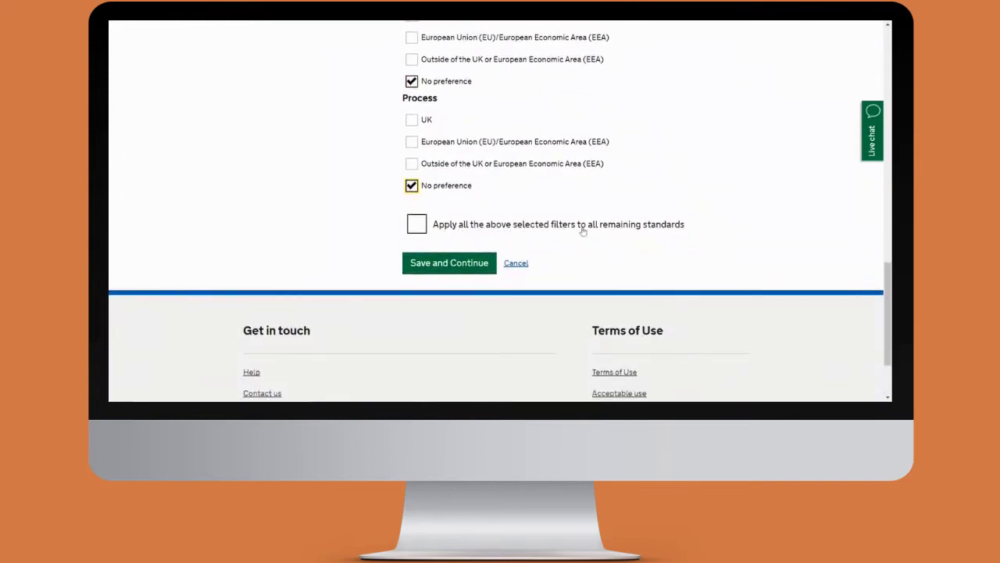
# Step: Apply the selected training filters to all remaining standards and save them, confirming the request
pyautogui.click(415, 227)
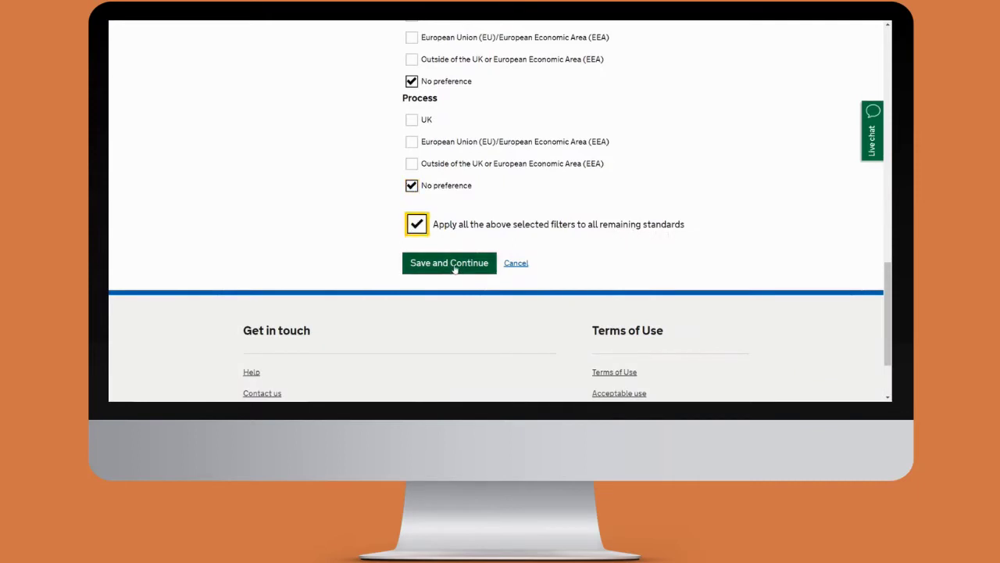
pyautogui.click(461, 270)
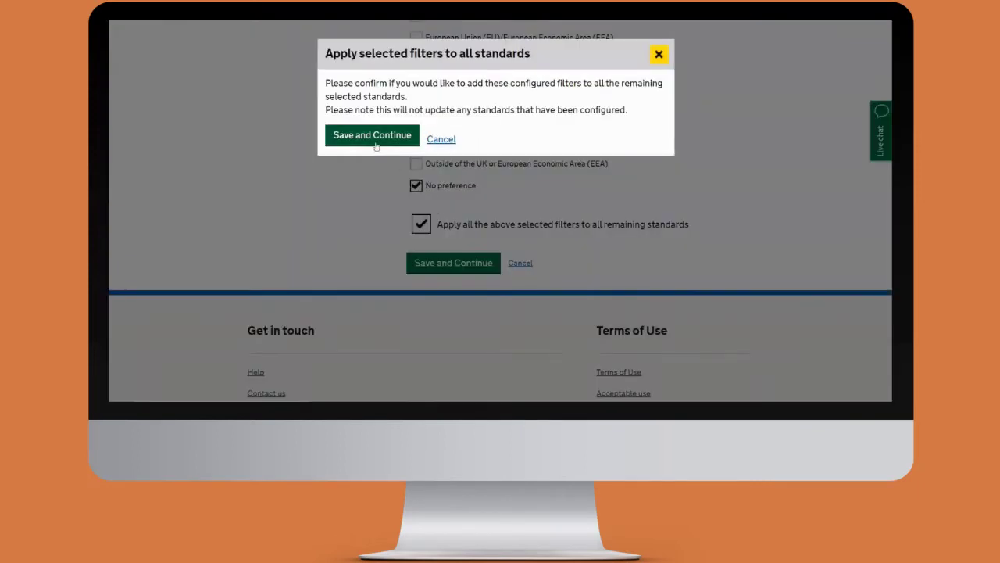
pyautogui.click(374, 142)
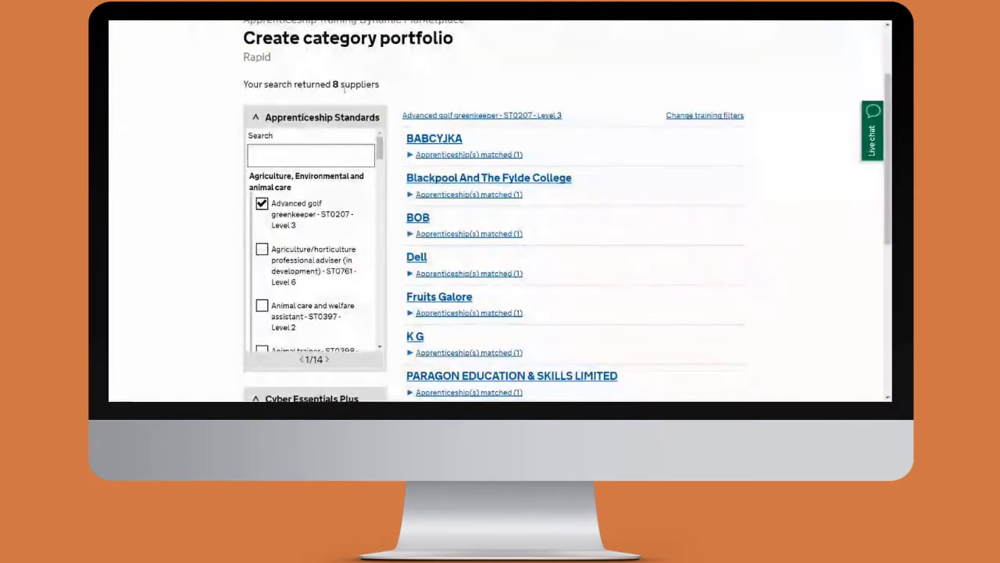
# Step: Save the filtered supplier list as a portfolio named "Desktop evaluation demo"
pyautogui.scroll(-5, 586, 155)
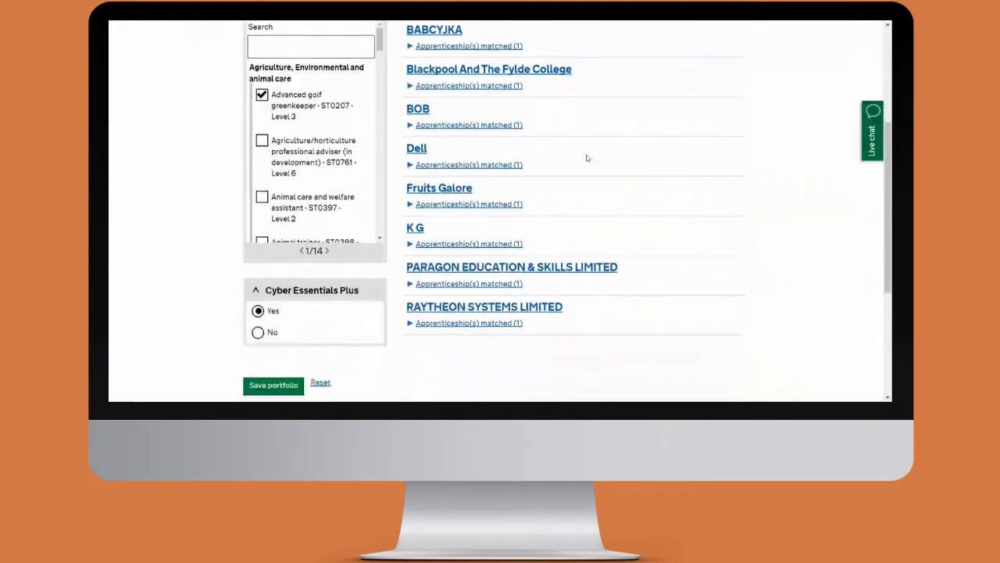
pyautogui.click(262, 243)
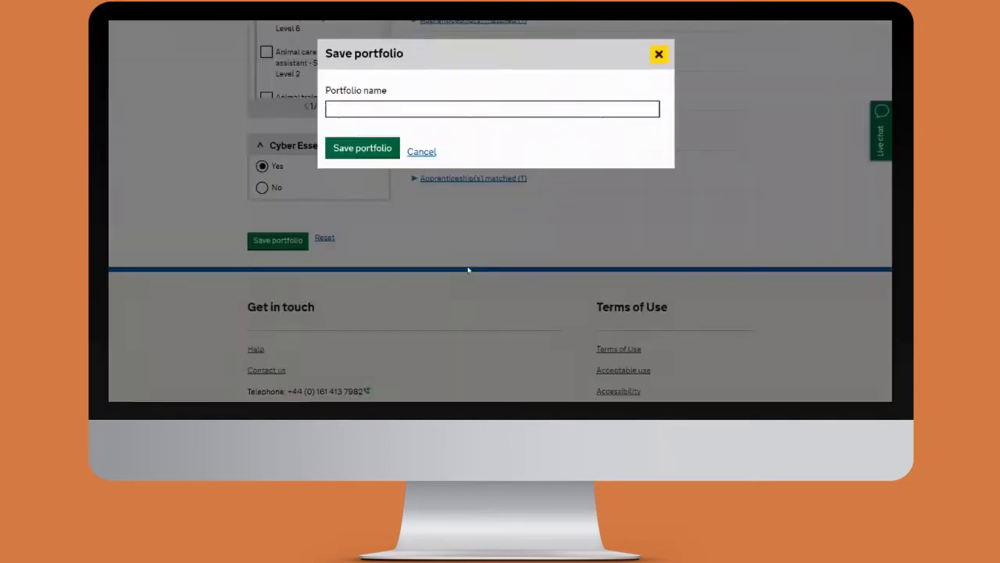
pyautogui.click(398, 108)
pyautogui.write('Desktop evaluation demo')
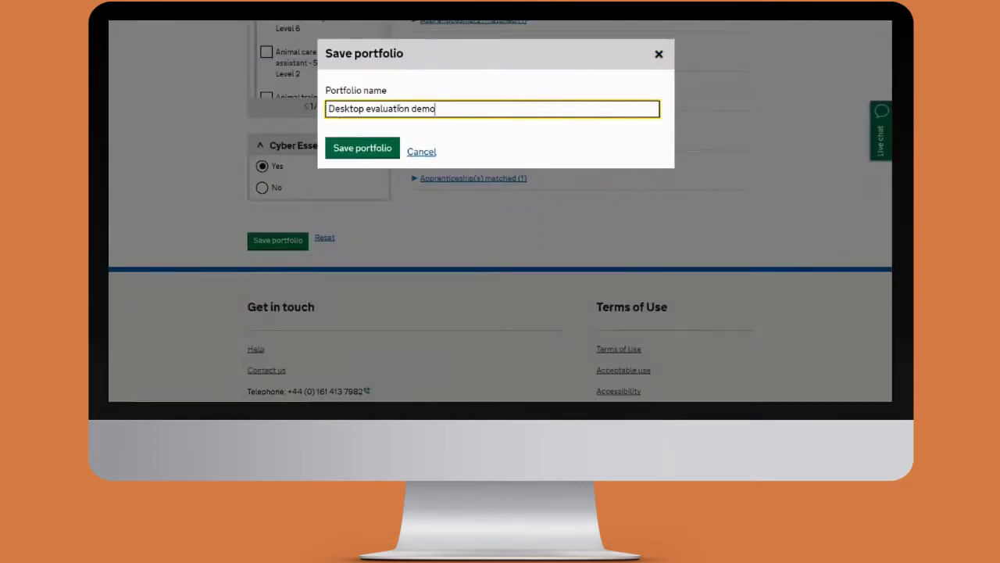
pyautogui.click(366, 150)
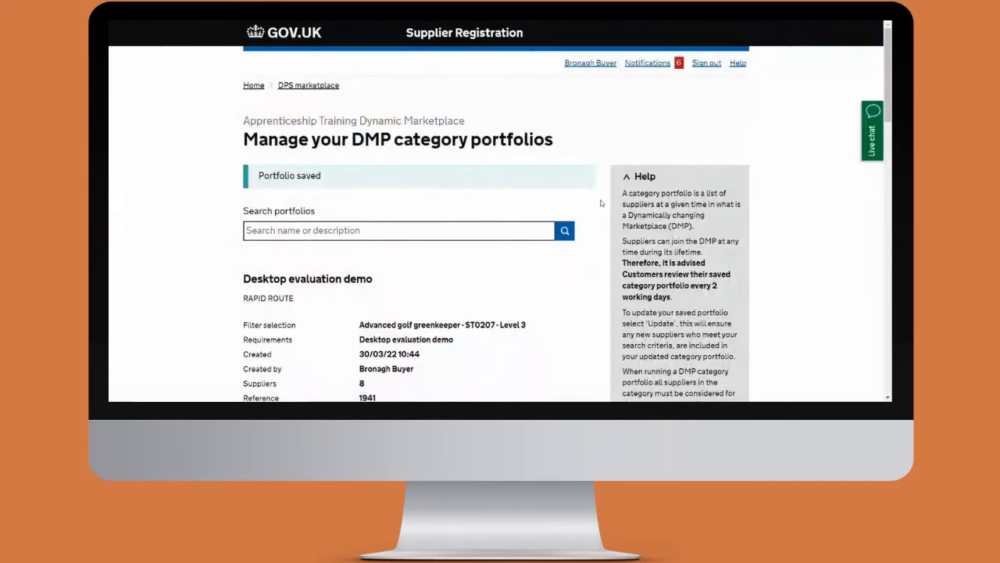
# Step: Review the saved Desktop evaluation demo portfolio's name, route, filter selection, requirements and number of suppliers
pyautogui.scroll(-3, 594, 203)
pyautogui.scroll(2, 588, 204)
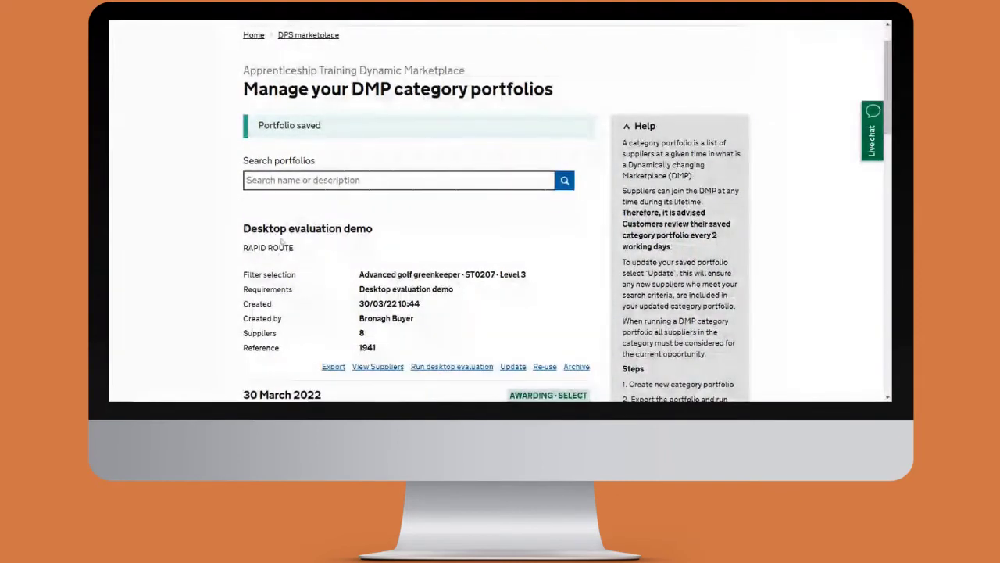
pyautogui.moveTo(243, 228); pyautogui.dragTo(375, 236)
pyautogui.moveTo(244, 248); pyautogui.dragTo(297, 252)
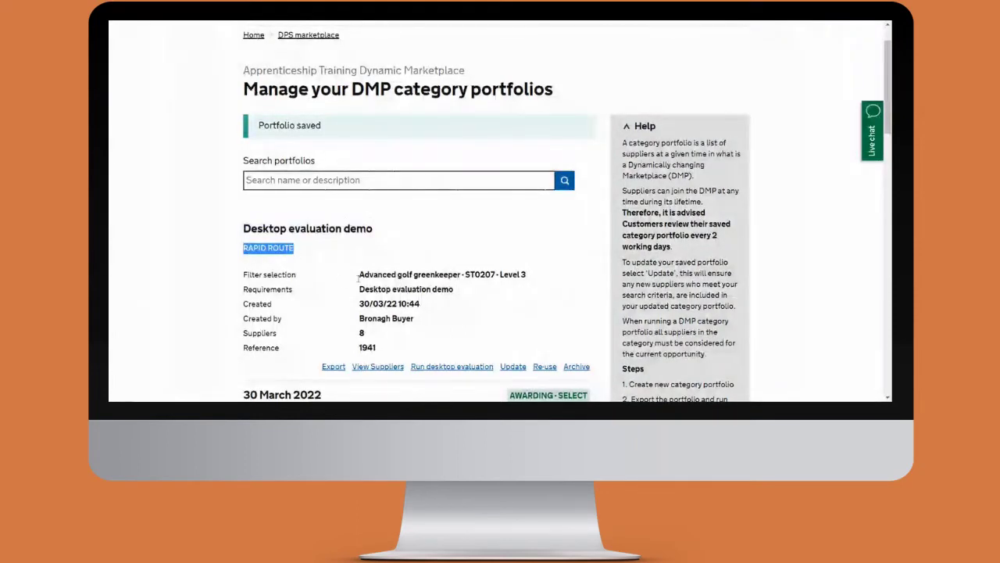
pyautogui.moveTo(359, 274); pyautogui.dragTo(527, 275)
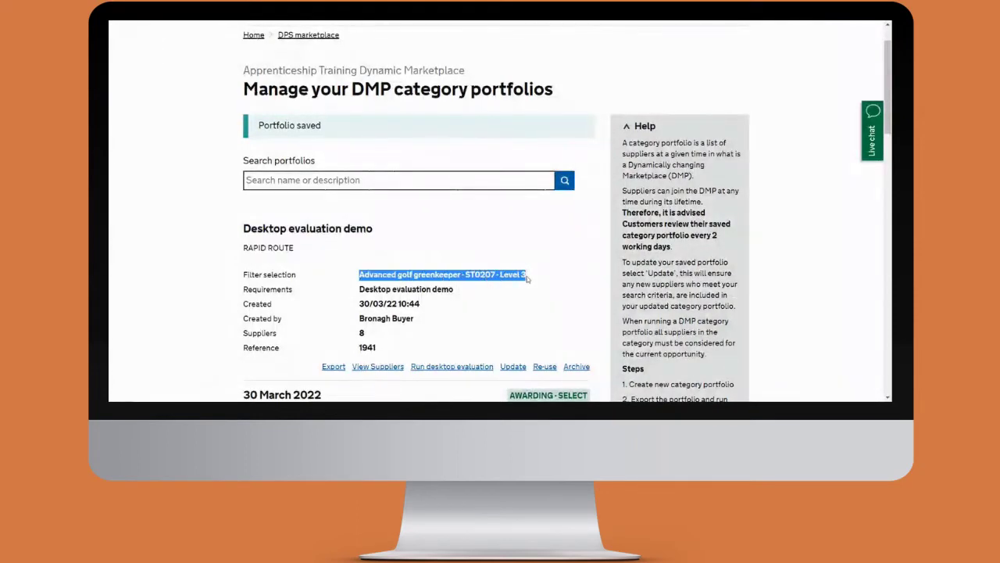
pyautogui.moveTo(358, 289); pyautogui.dragTo(455, 291)
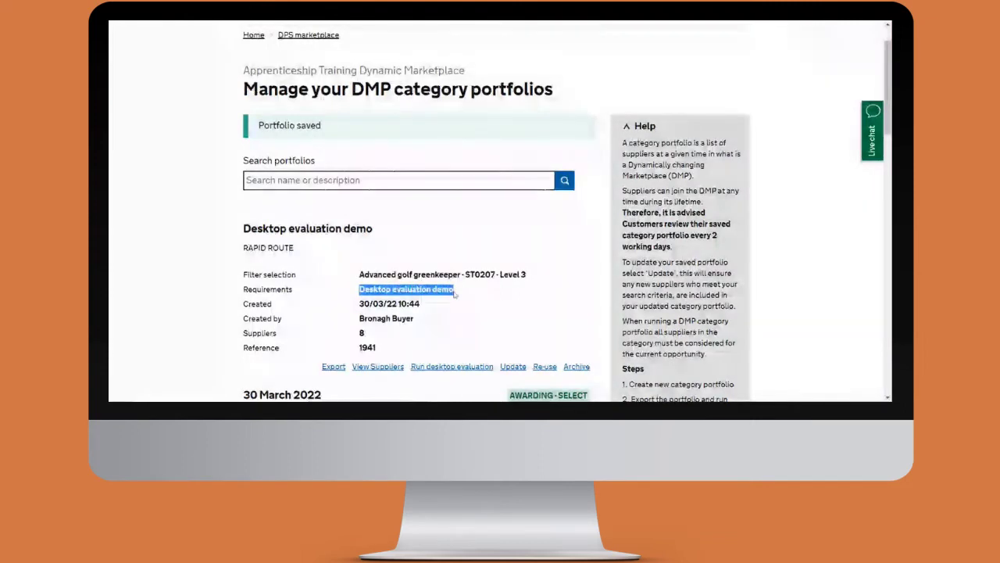
pyautogui.moveTo(360, 333); pyautogui.dragTo(365, 332)
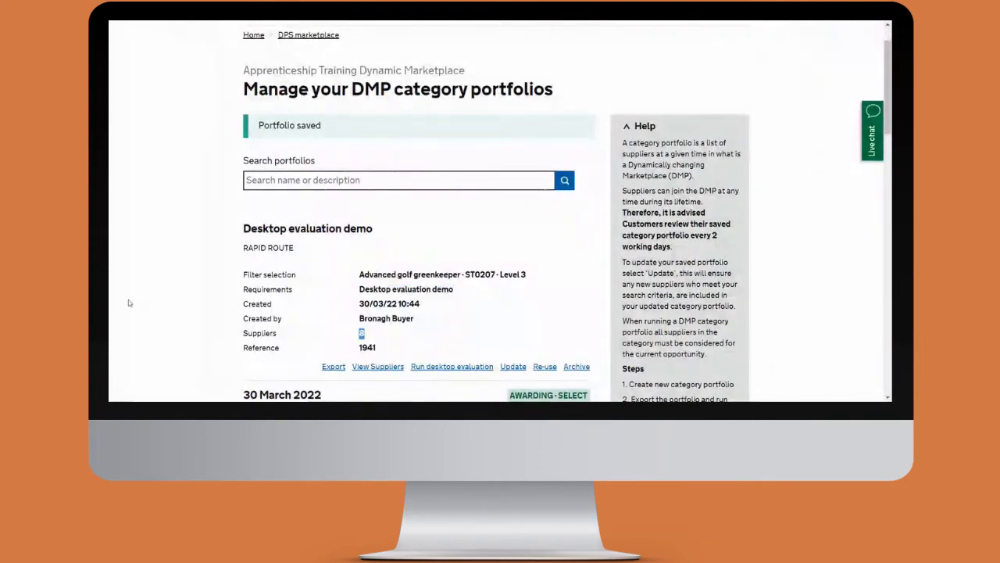
# Step: Open the supplier list of the Desktop evaluation demo portfolio, accepting and confirming the declaration statements
pyautogui.click(382, 368)
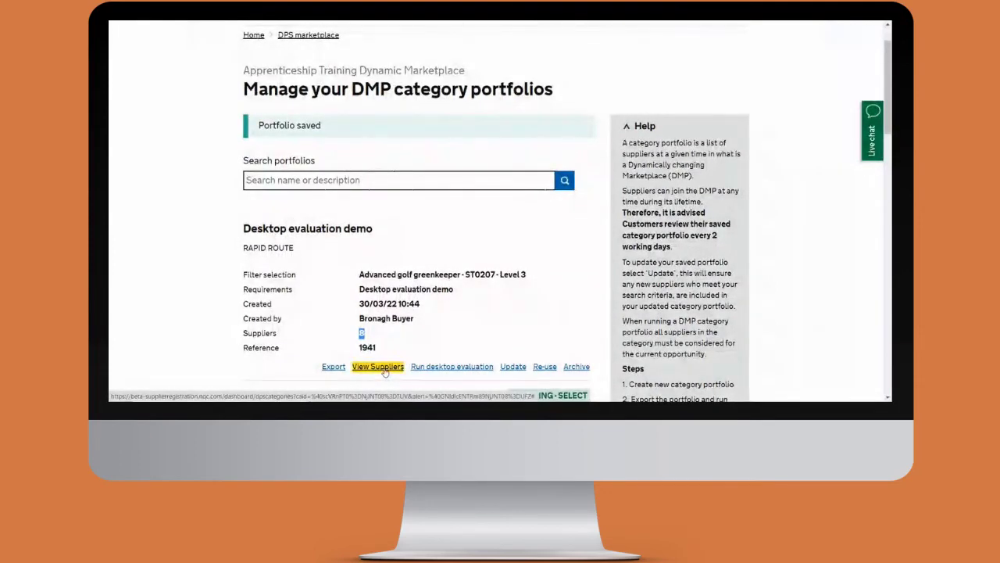
pyautogui.scroll(-2, 401, 247)
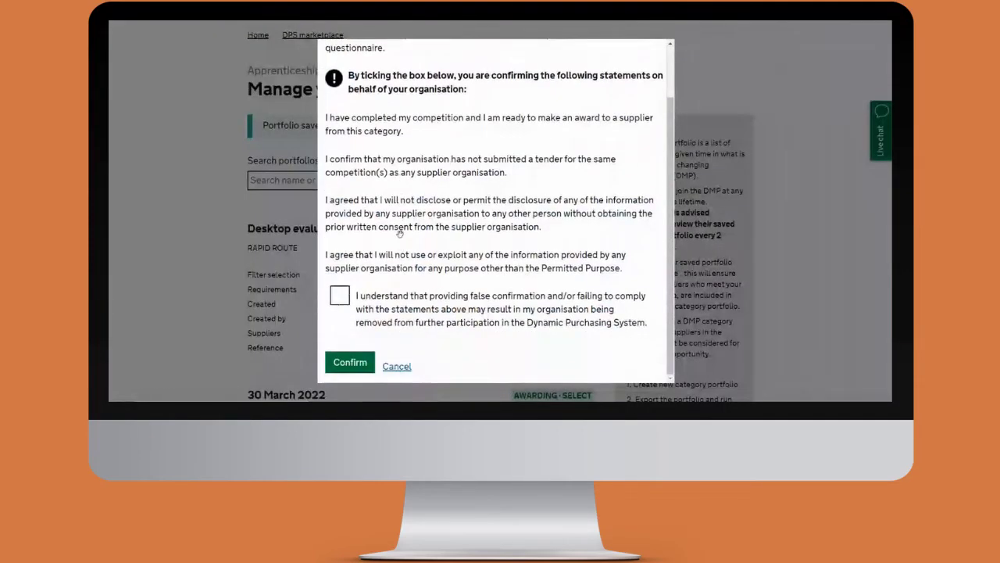
pyautogui.click(341, 294)
pyautogui.click(348, 361)
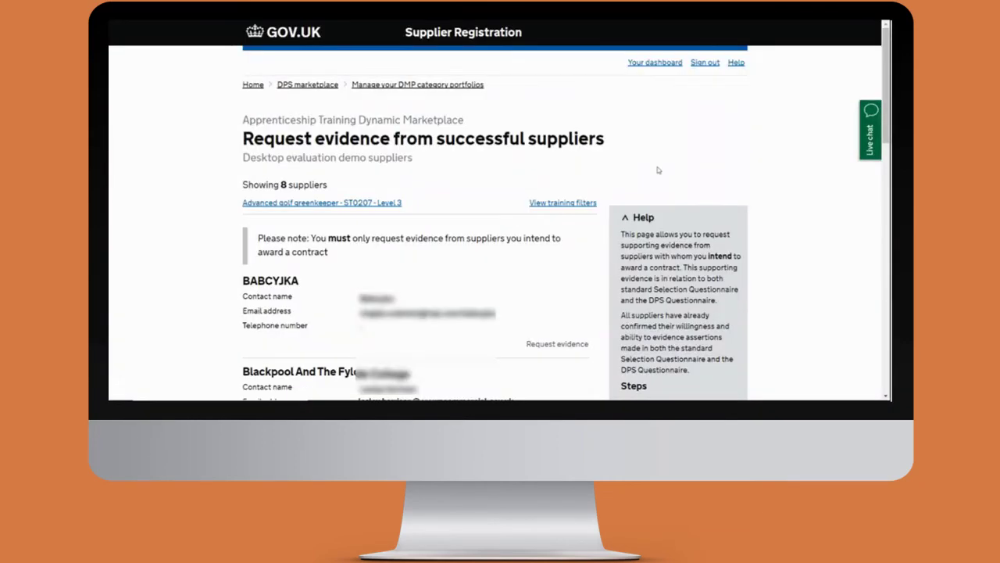
# Step: Look through the portfolio suppliers' contact details and evidence request options, and return to the DMP category portfolios
pyautogui.scroll(-2, 658, 169)
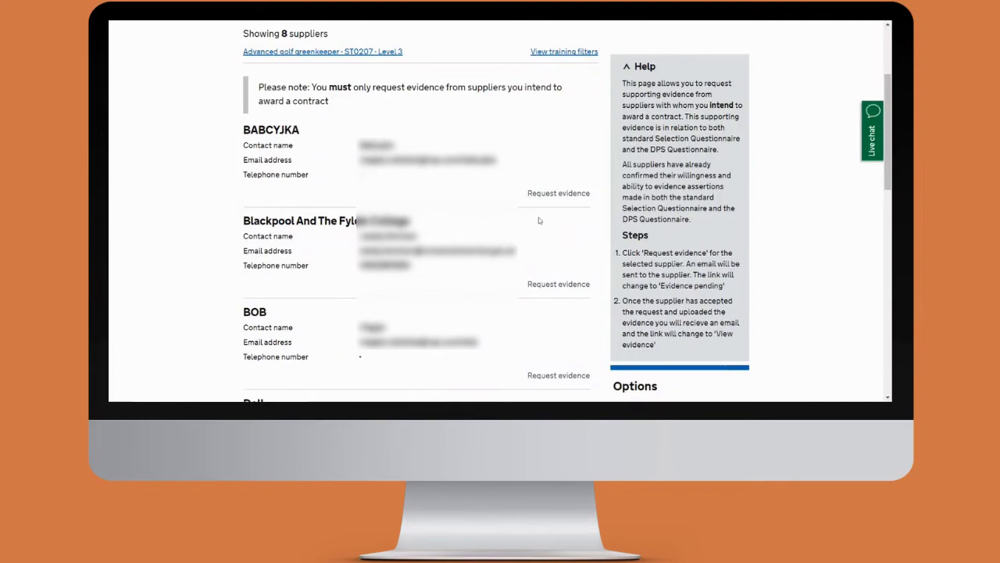
pyautogui.scroll(2, 539, 220)
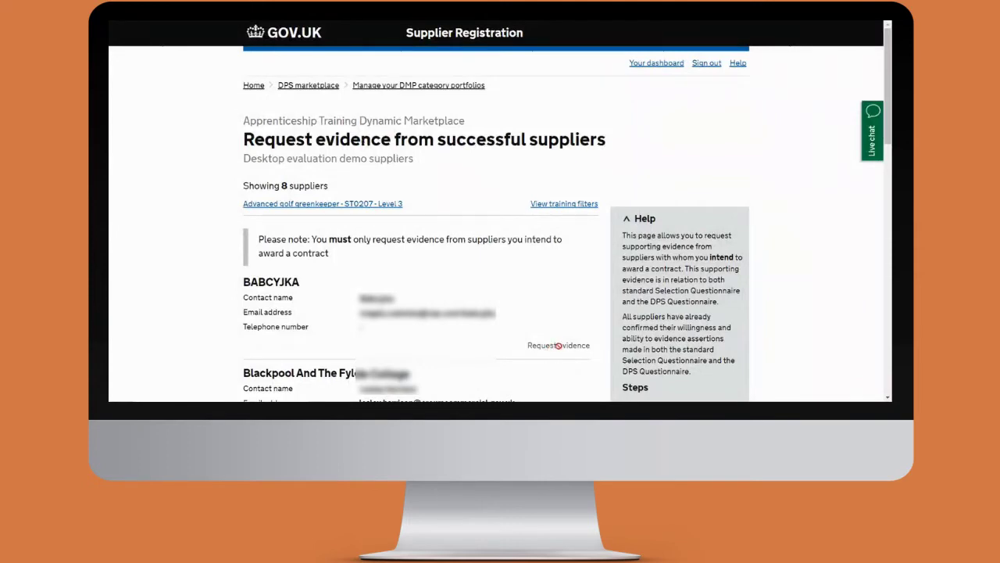
pyautogui.click(407, 88)
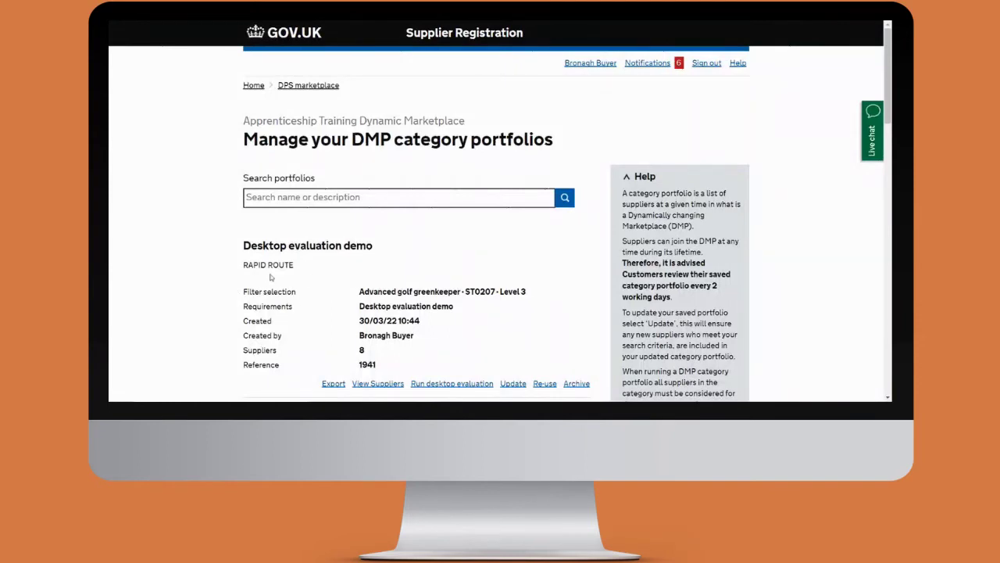
# Step: Examine the actions available for the Desktop evaluation demo portfolio, the other saved portfolios and the page's further options
pyautogui.click(513, 383)
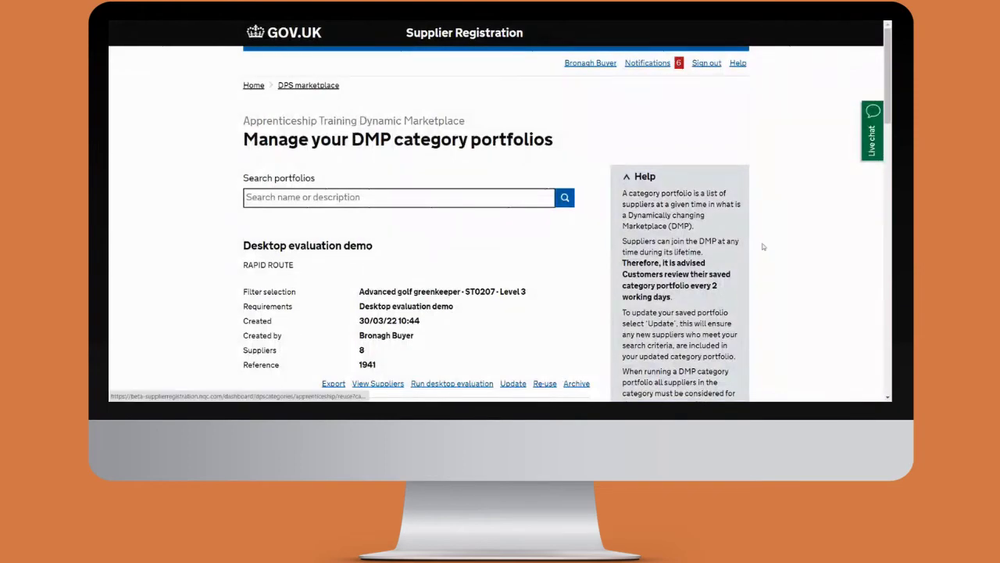
pyautogui.scroll(-2, 783, 231)
pyautogui.scroll(2, 554, 232)
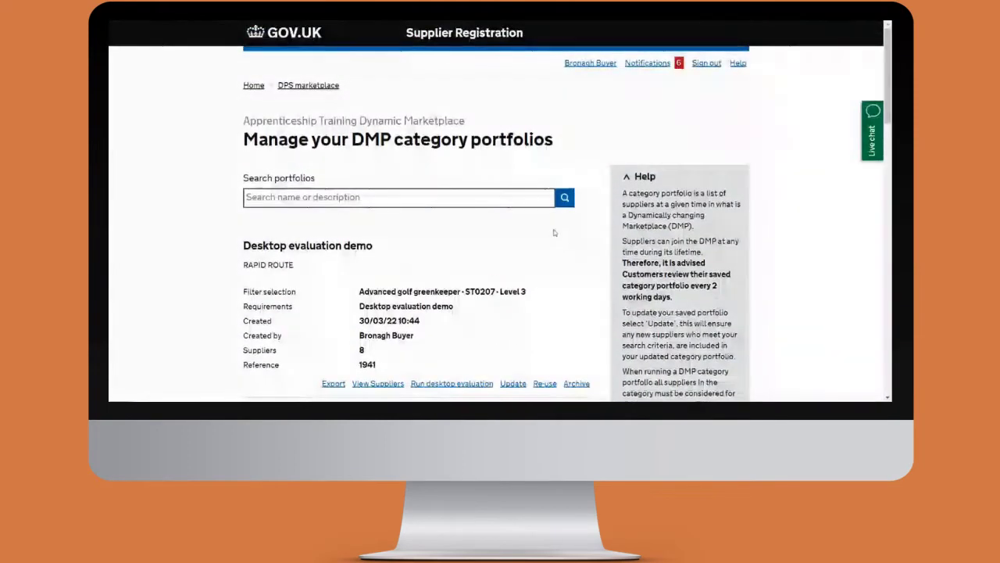
pyautogui.scroll(-1, 554, 232)
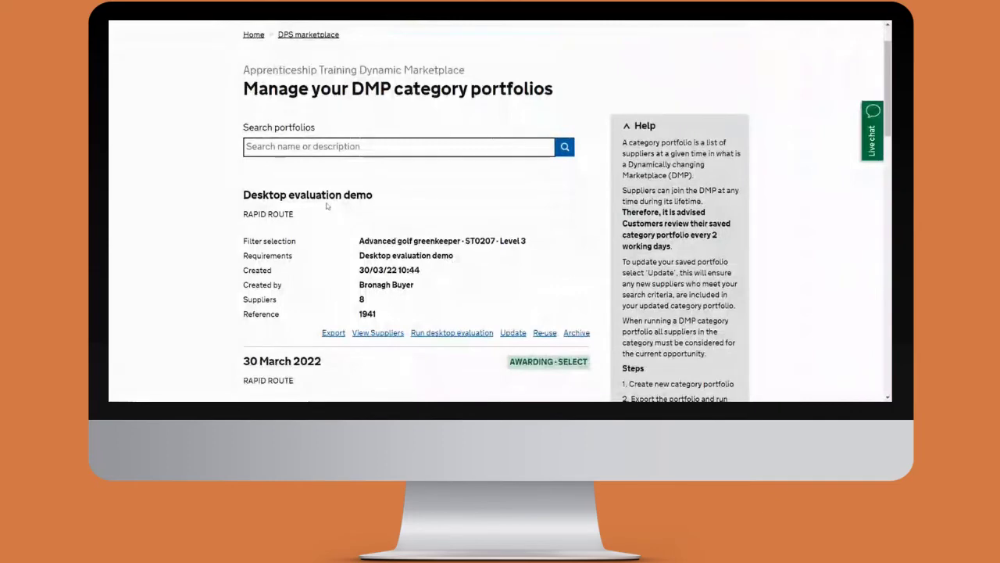
pyautogui.scroll(-3, 742, 236)
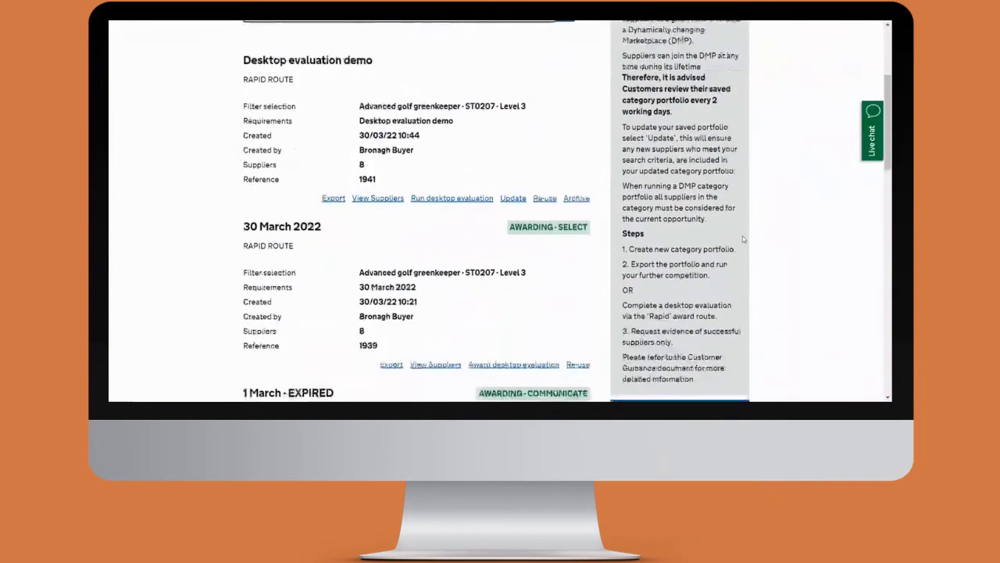
pyautogui.scroll(-4, 742, 236)
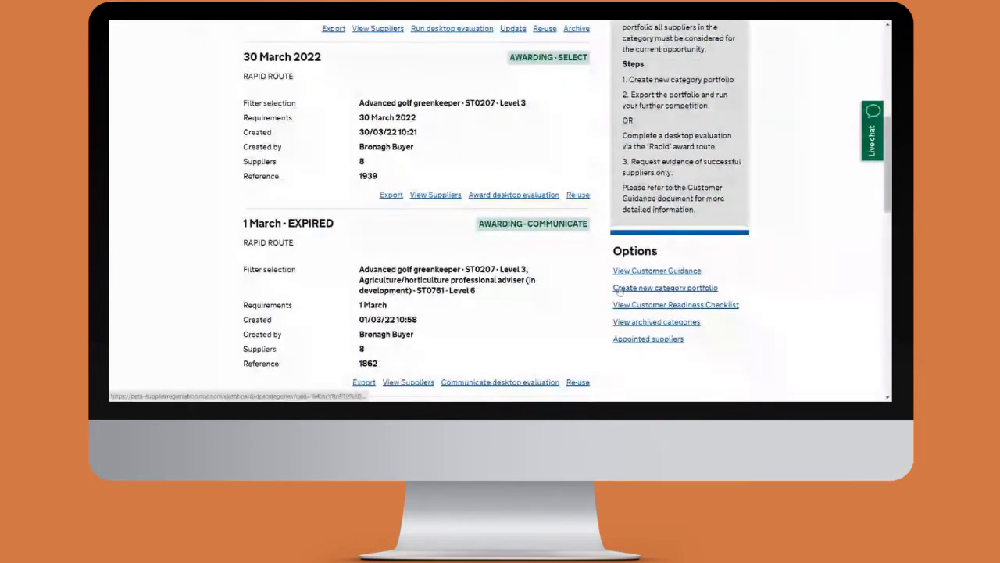
# Step: Export the Desktop evaluation demo portfolio from the list of DMP category portfolios
pyautogui.scroll(6, 770, 283)
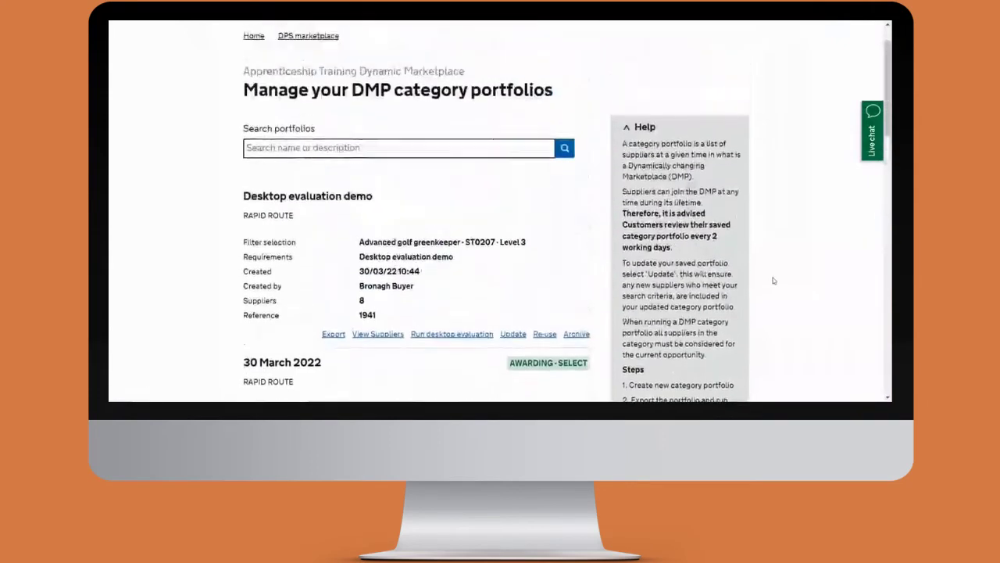
pyautogui.scroll(2, 773, 280)
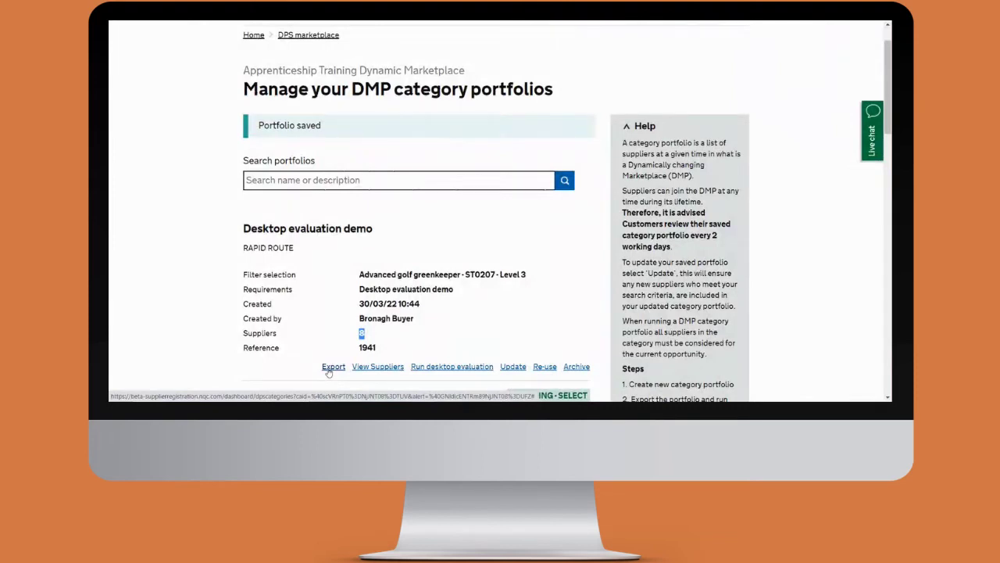
pyautogui.click(333, 366)
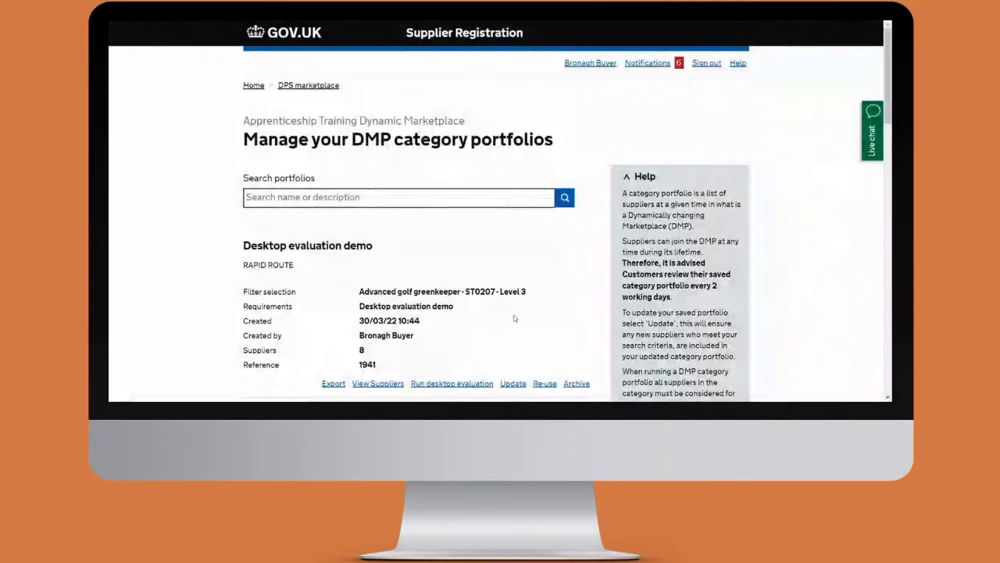
# Step: Start running the desktop evaluation for the Desktop evaluation demo portfolio and continue past its introduction
pyautogui.click(448, 386)
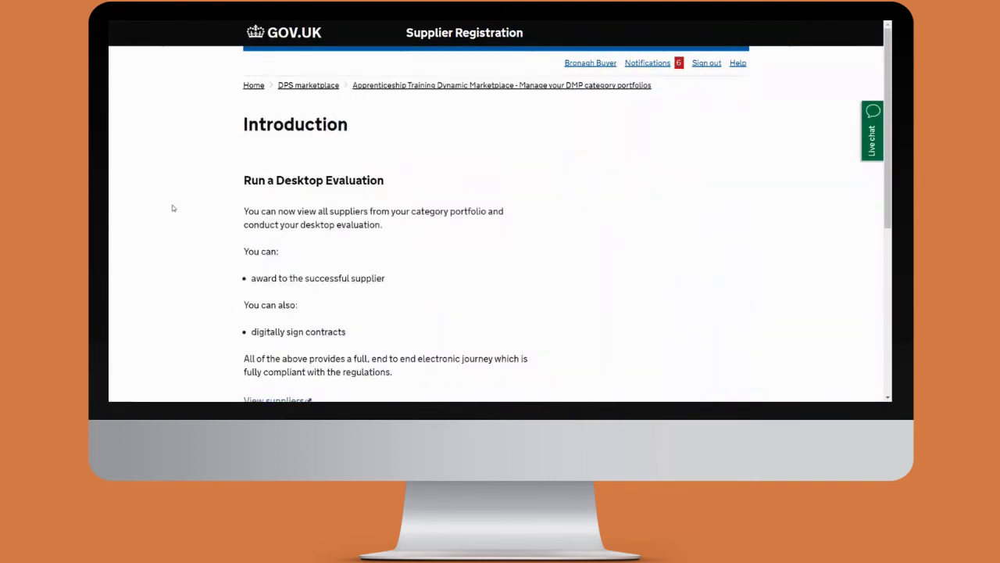
pyautogui.scroll(-4, 174, 208)
pyautogui.scroll(2, 329, 242)
pyautogui.scroll(-1, 387, 266)
pyautogui.click(272, 383)
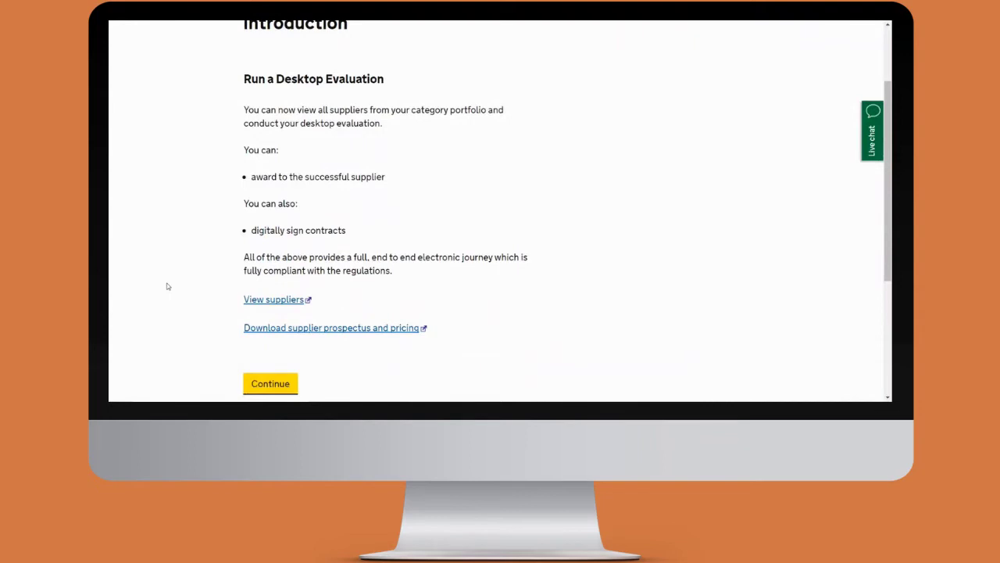
# Step: Save the attachments for the suppliers and continue with the Reviewing and Awarding workflow stages included
pyautogui.scroll(-2, 167, 286)
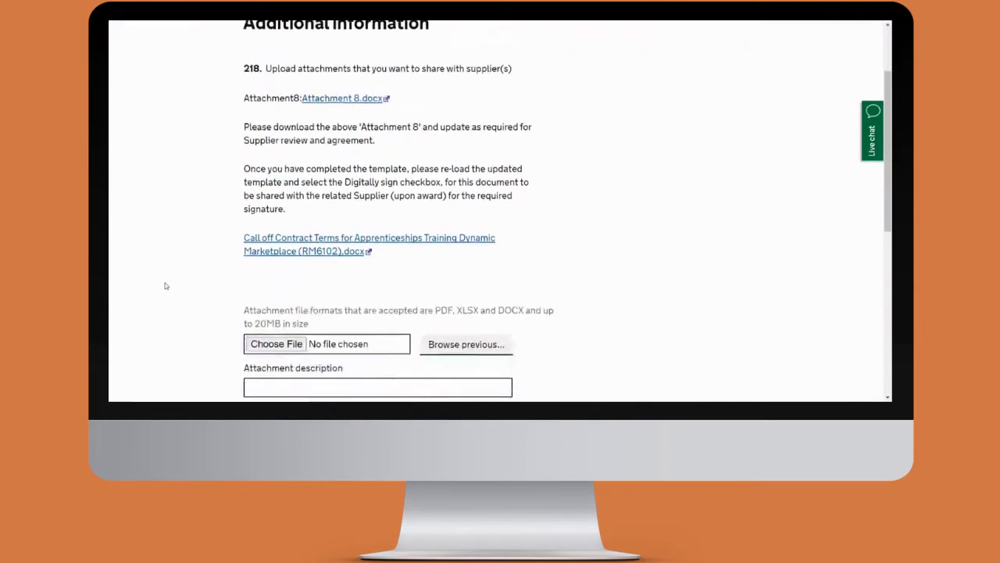
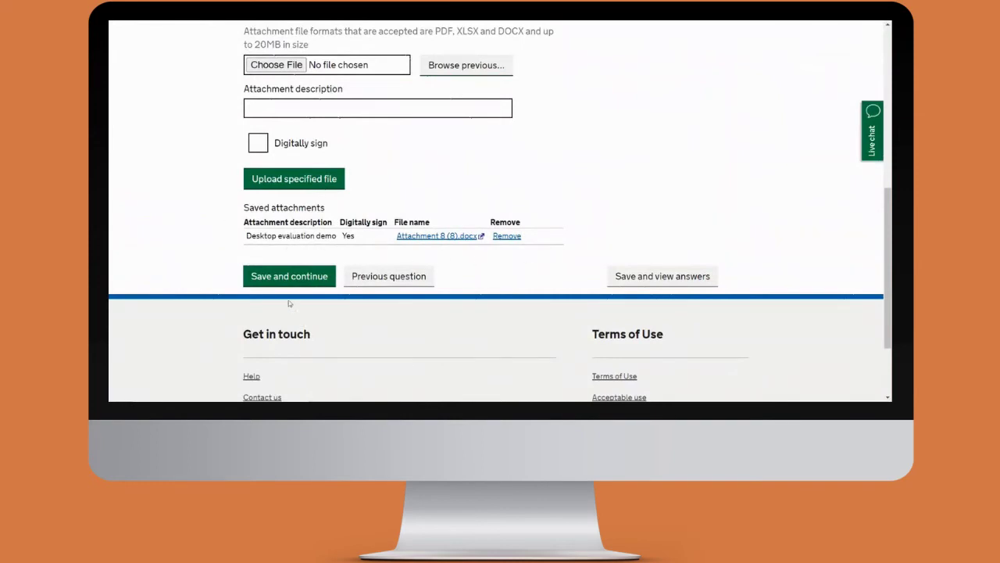
pyautogui.click(286, 276)
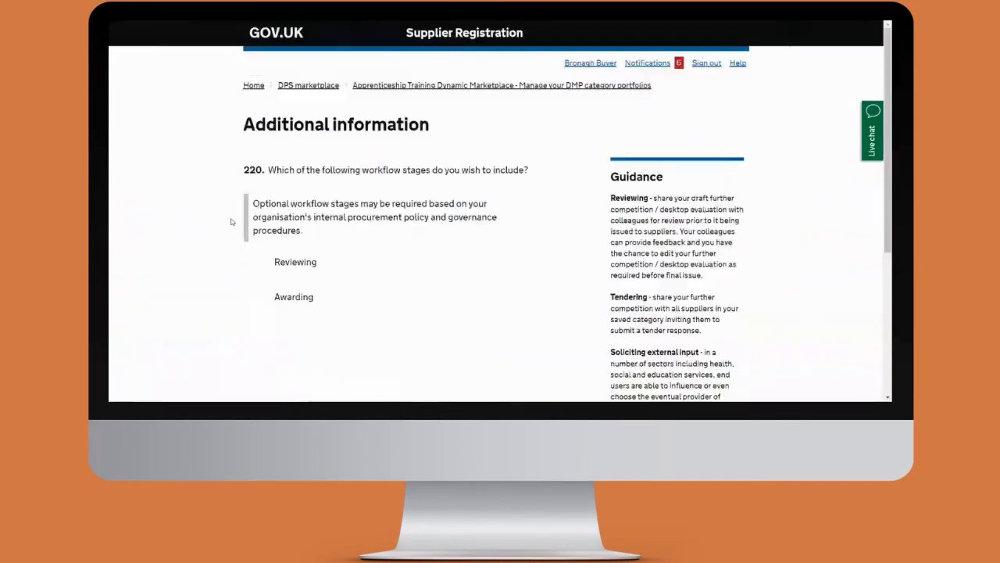
pyautogui.scroll(-1, 231, 221)
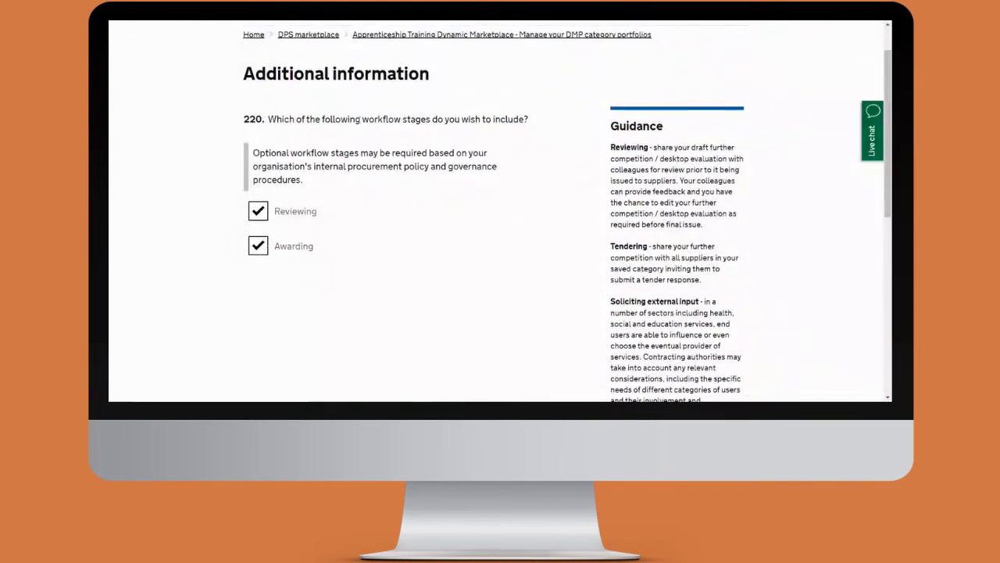
pyautogui.scroll(-4, 391, 268)
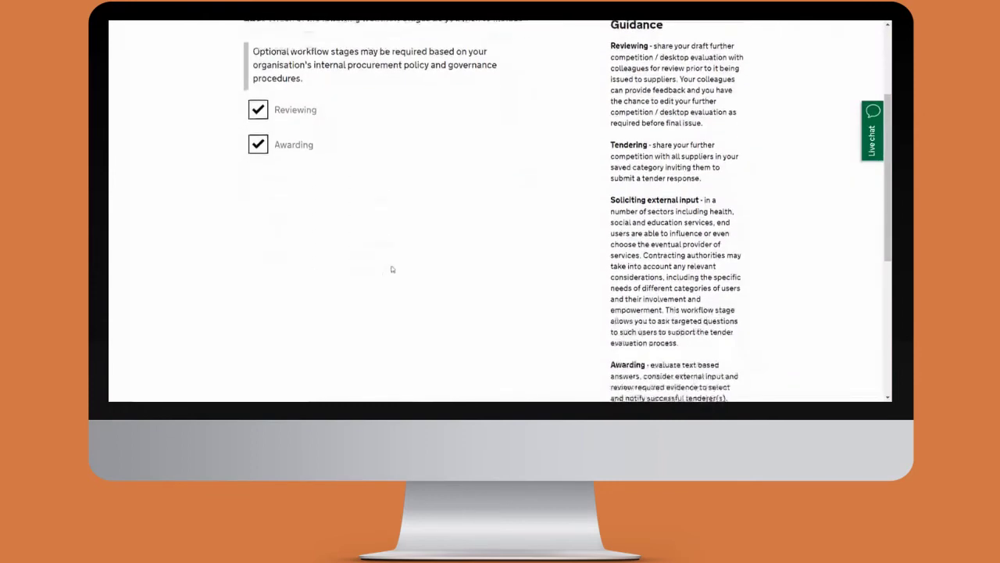
pyautogui.click(302, 277)
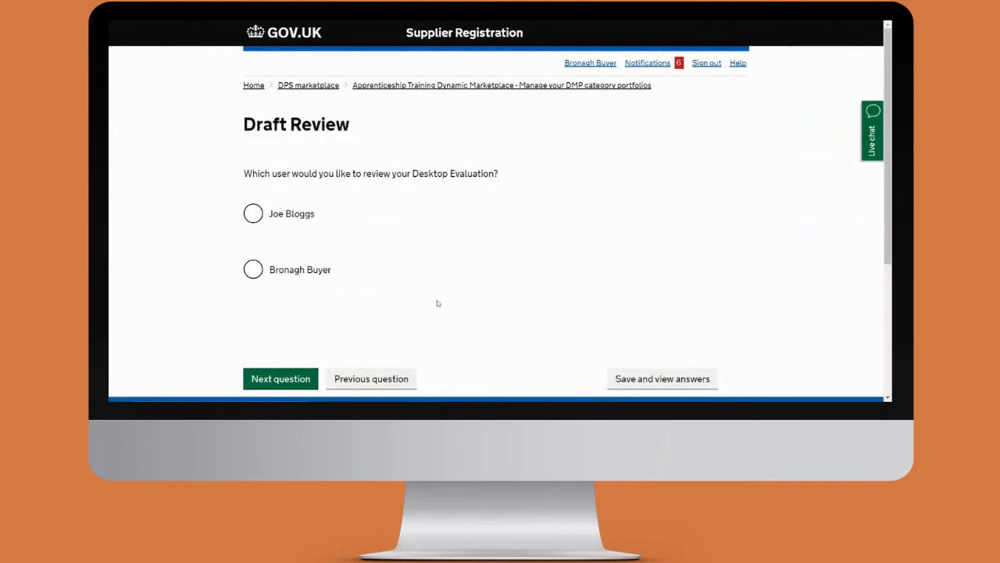
# Step: Choose the second listed user as the draft reviewer and submit the desktop evaluation for review
pyautogui.scroll(-1, 264, 289)
pyautogui.click(253, 269)
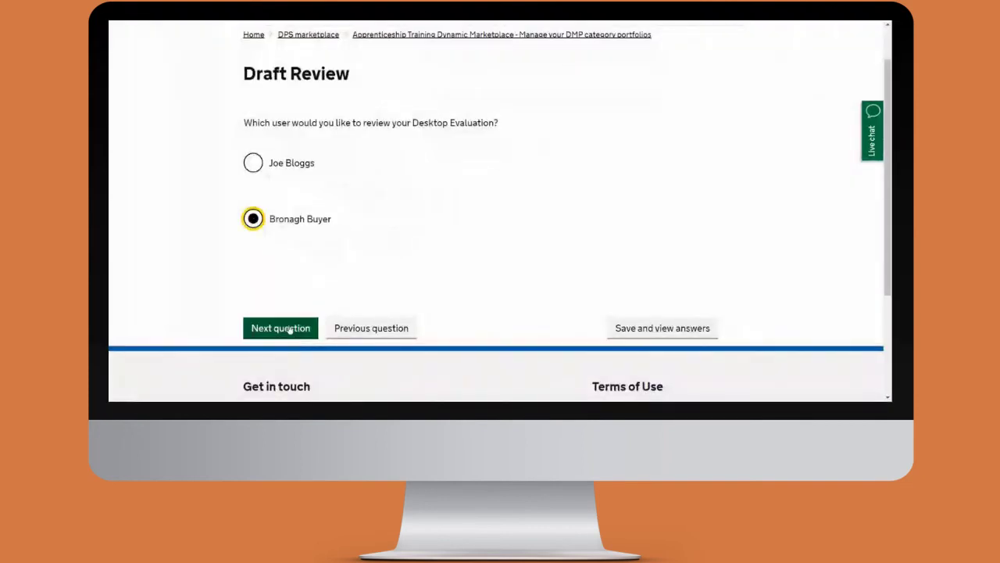
pyautogui.click(289, 379)
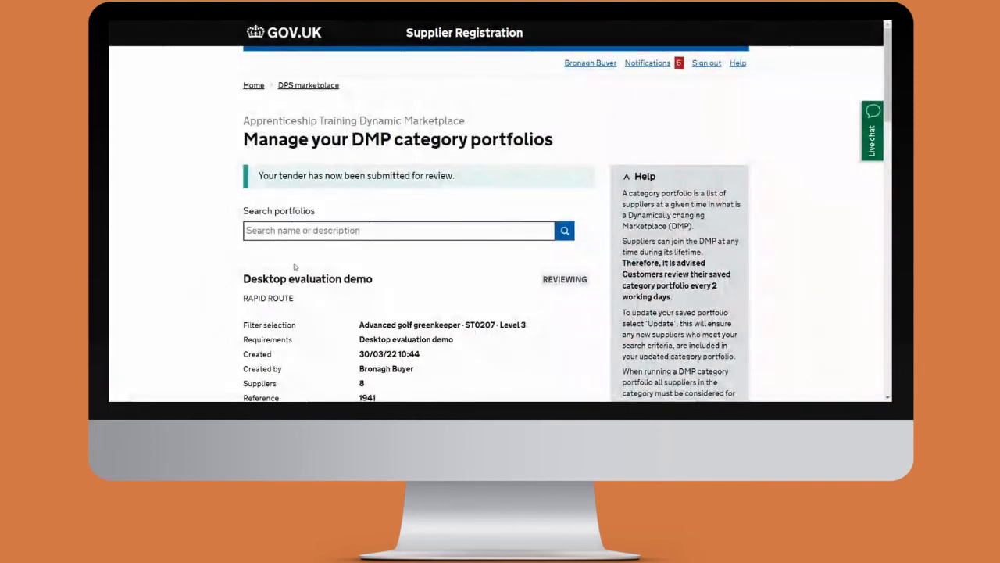
# Step: Open the review of the Desktop evaluation demo portfolio and continue past the review introduction
pyautogui.scroll(-1, 238, 292)
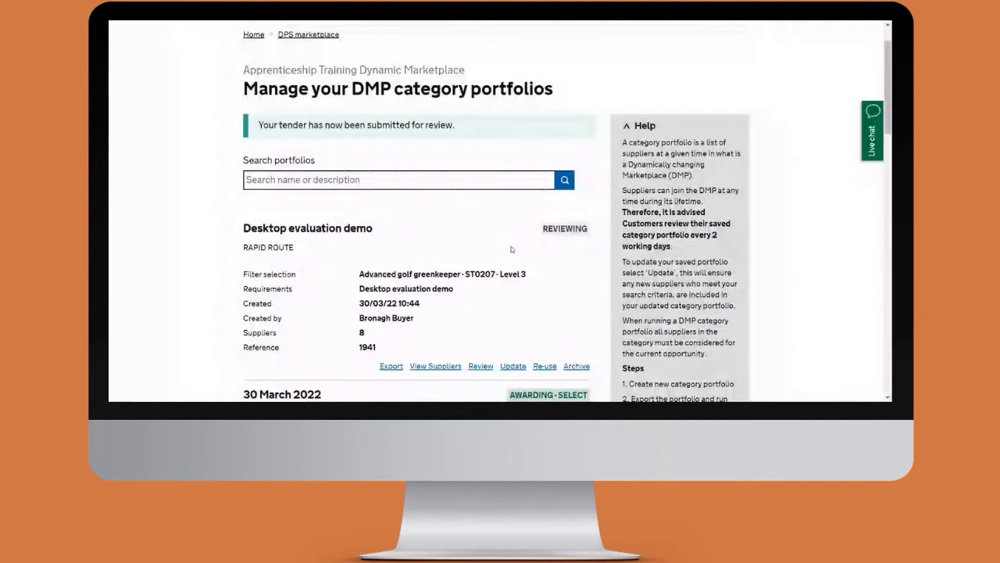
pyautogui.click(482, 367)
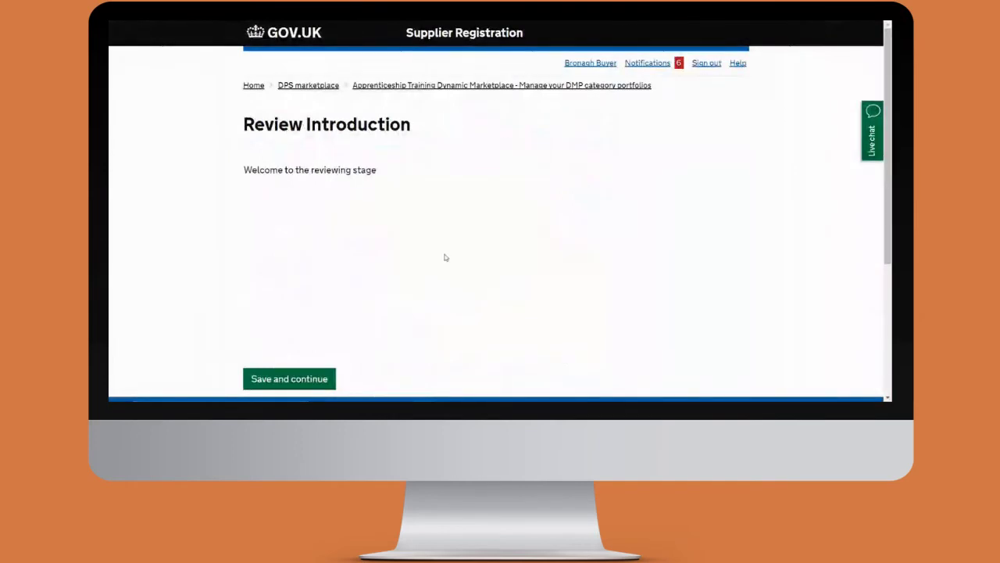
pyautogui.click(292, 381)
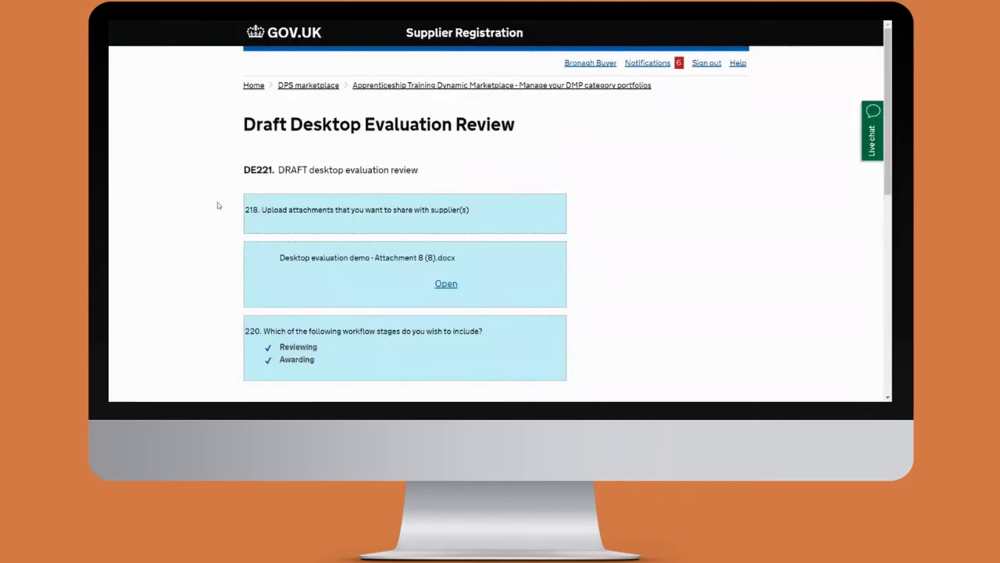
# Step: Answer Yes to proceed with the draft desktop evaluation's answers as shown, submit the review and sign it off
pyautogui.scroll(-1, 218, 207)
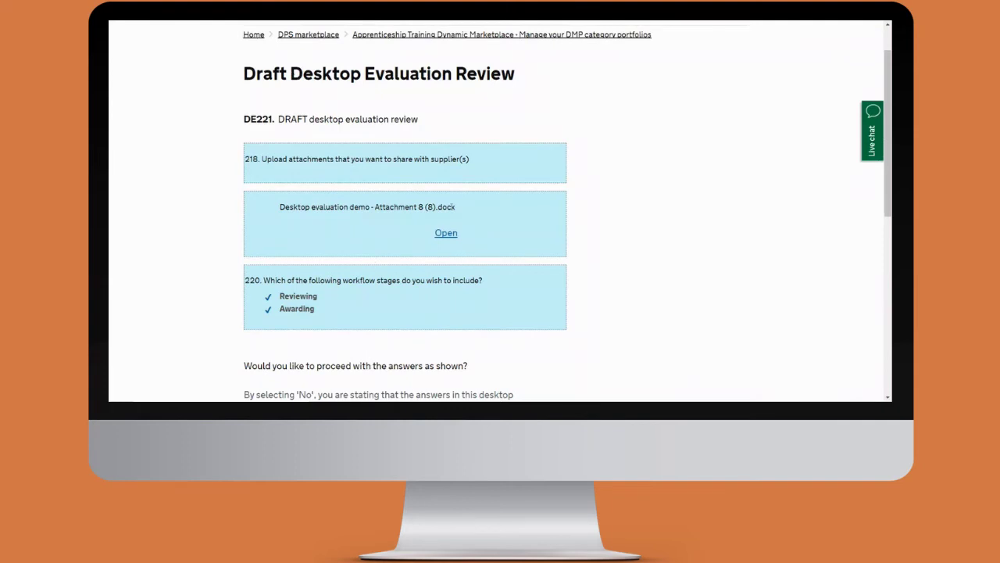
pyautogui.scroll(-3, 479, 261)
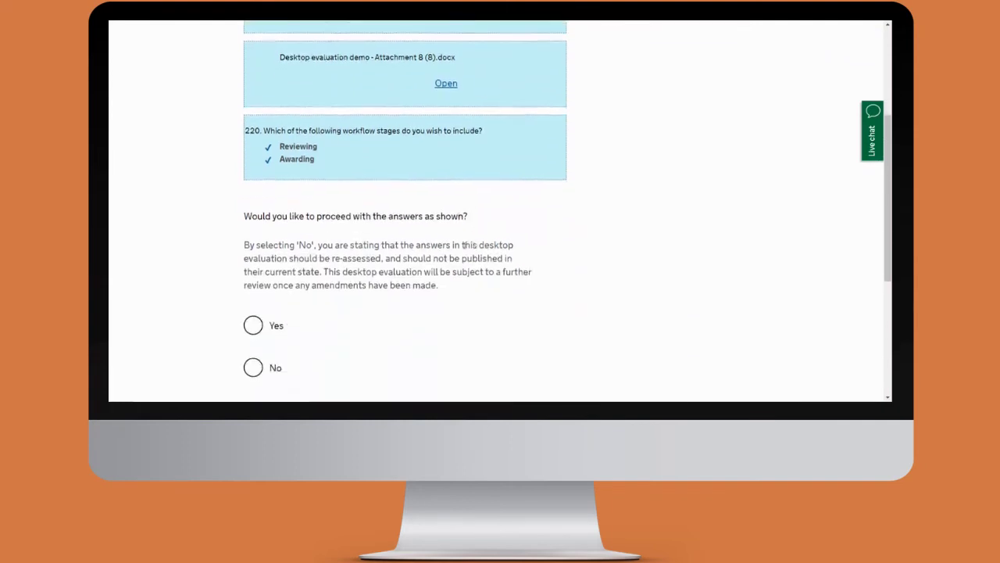
pyautogui.scroll(-1, 579, 210)
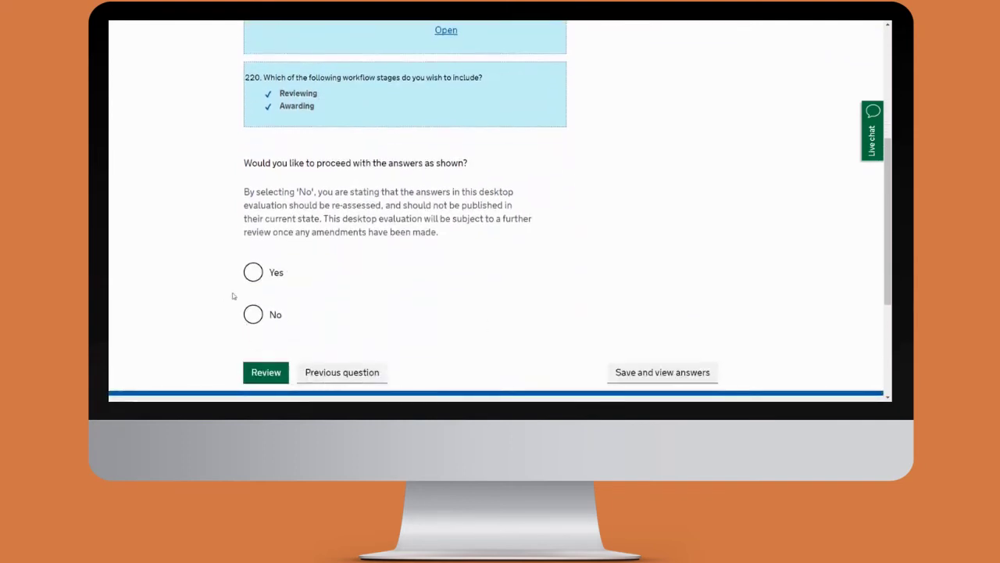
pyautogui.click(253, 272)
pyautogui.click(266, 372)
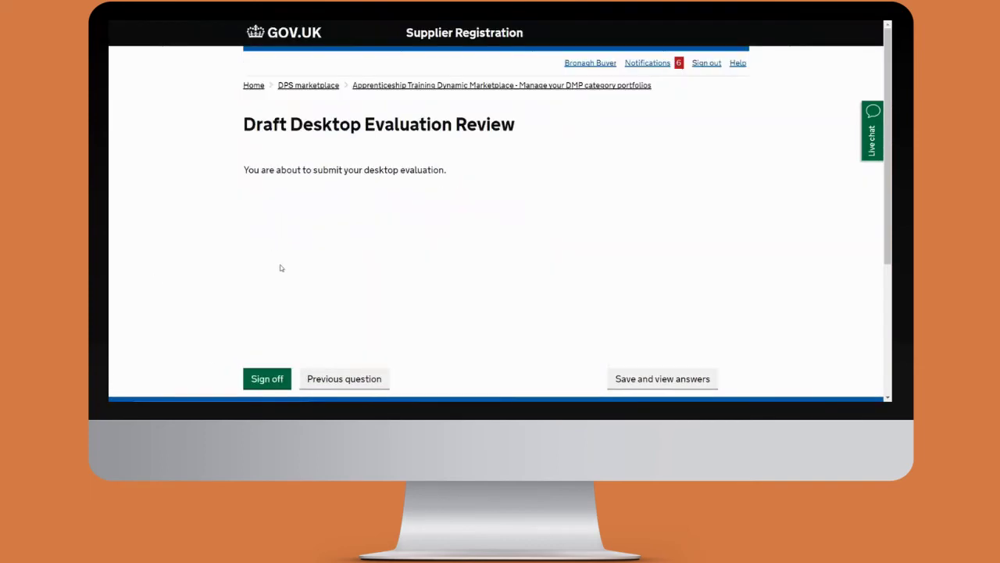
pyautogui.click(271, 381)
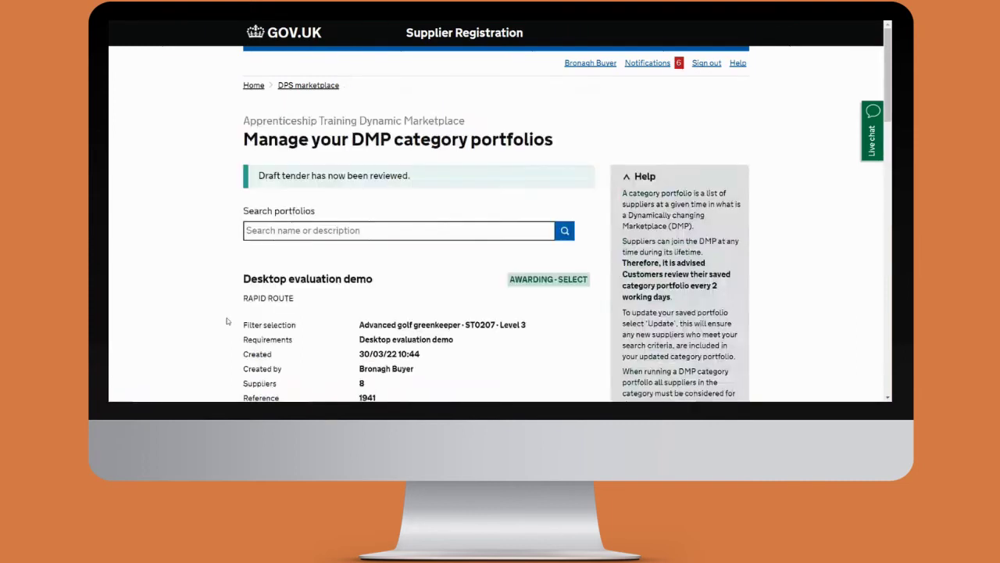
# Step: Check the Desktop evaluation demo portfolio's status, start awarding its desktop evaluation and continue to the supplier list
pyautogui.scroll(-1, 531, 262)
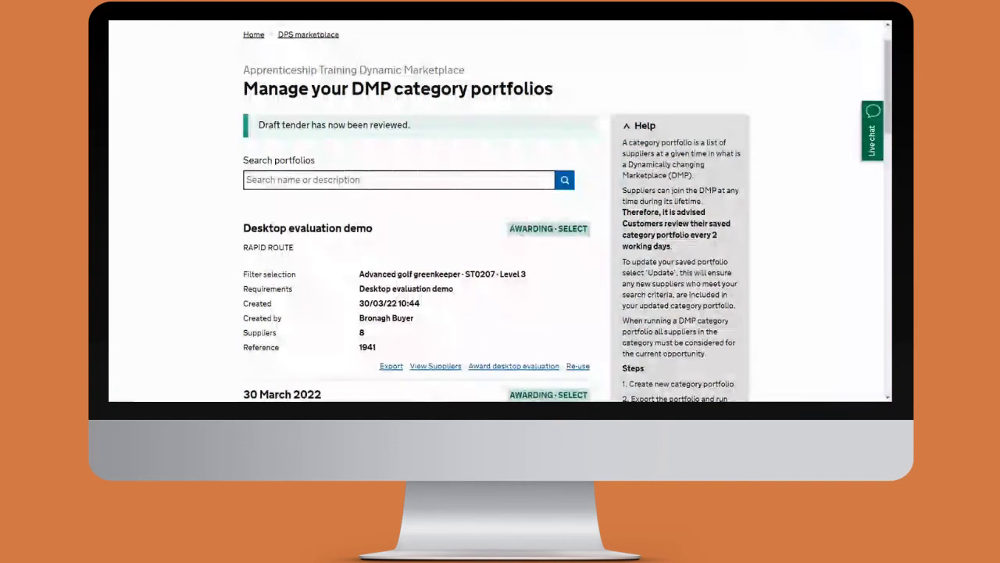
pyautogui.moveTo(509, 229); pyautogui.dragTo(589, 229)
pyautogui.click(586, 263)
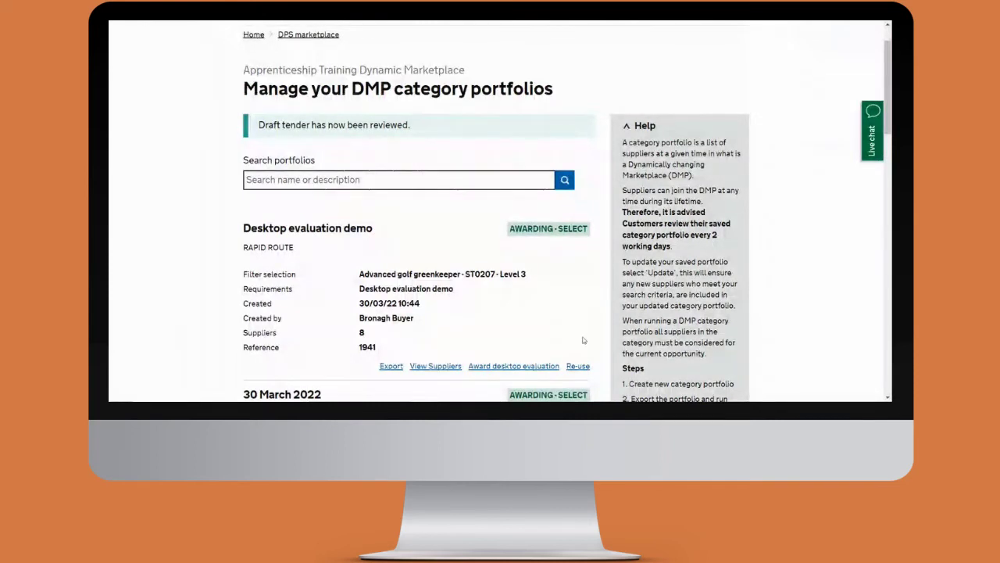
pyautogui.click(493, 372)
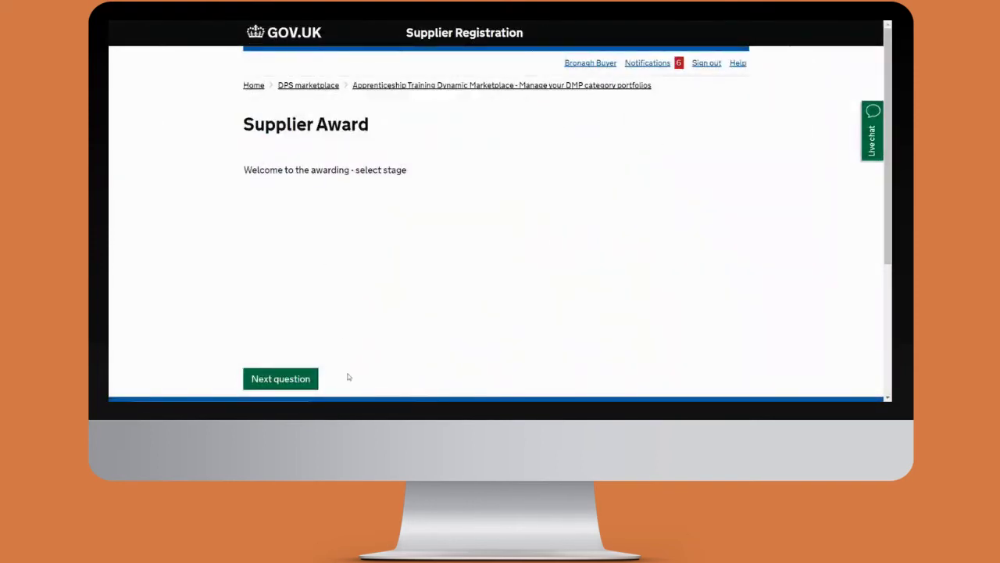
pyautogui.click(296, 386)
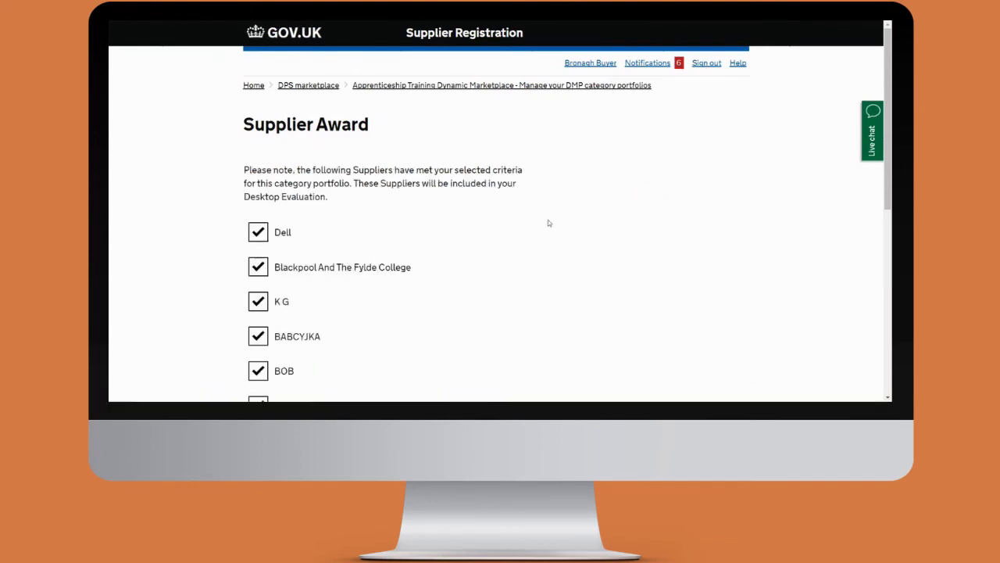
# Step: Exclude every supplier except Fruits Galore from the desktop evaluation
pyautogui.scroll(-1, 548, 223)
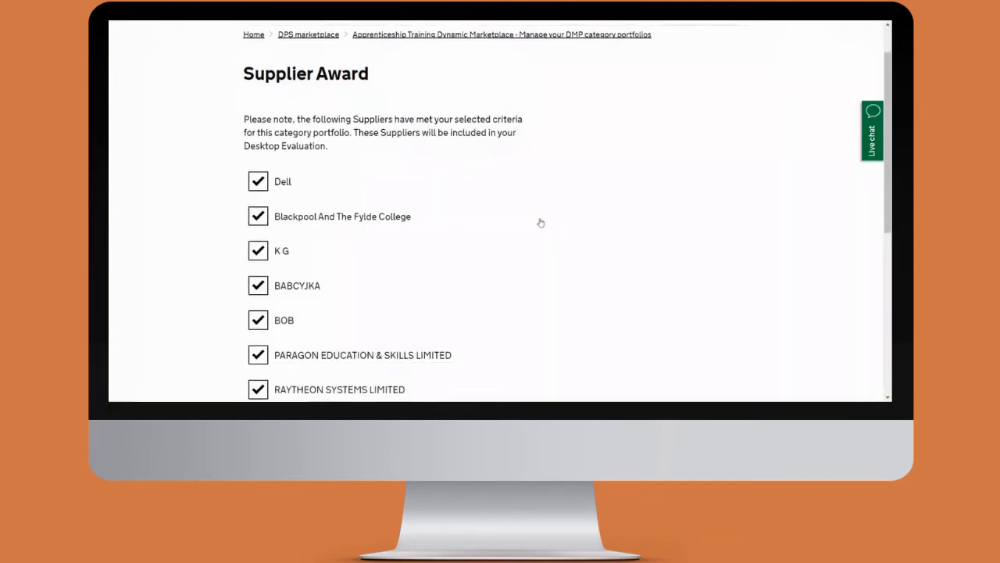
pyautogui.scroll(-1, 539, 222)
pyautogui.click(261, 136)
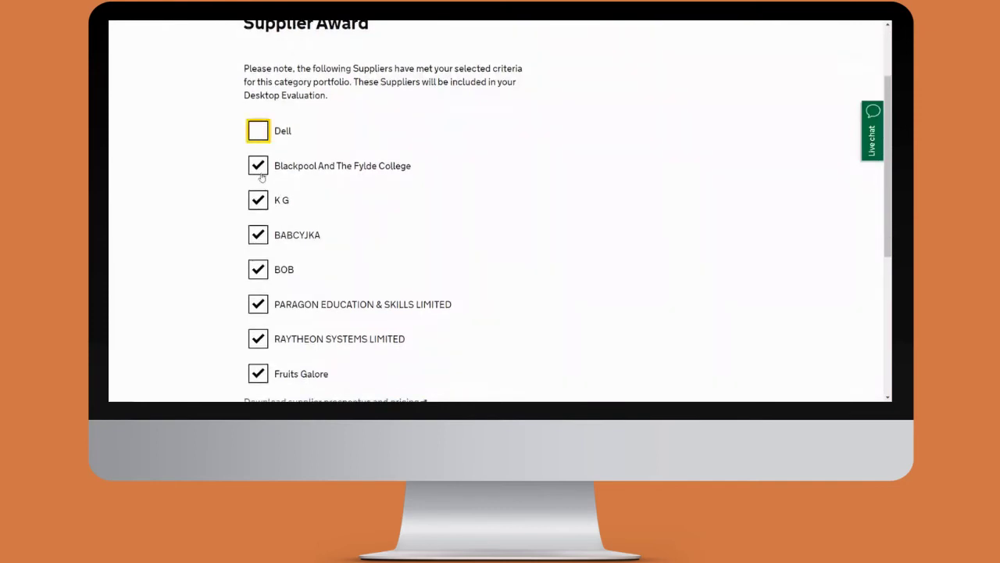
pyautogui.click(260, 172)
pyautogui.click(259, 205)
pyautogui.scroll(-1, 368, 211)
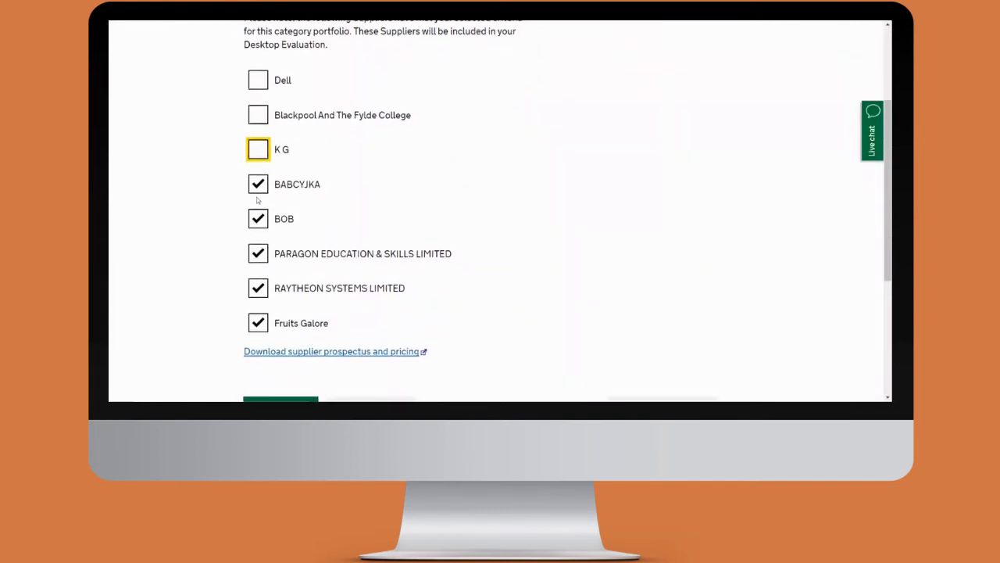
pyautogui.click(259, 184)
pyautogui.click(259, 219)
pyautogui.click(259, 253)
pyautogui.click(259, 288)
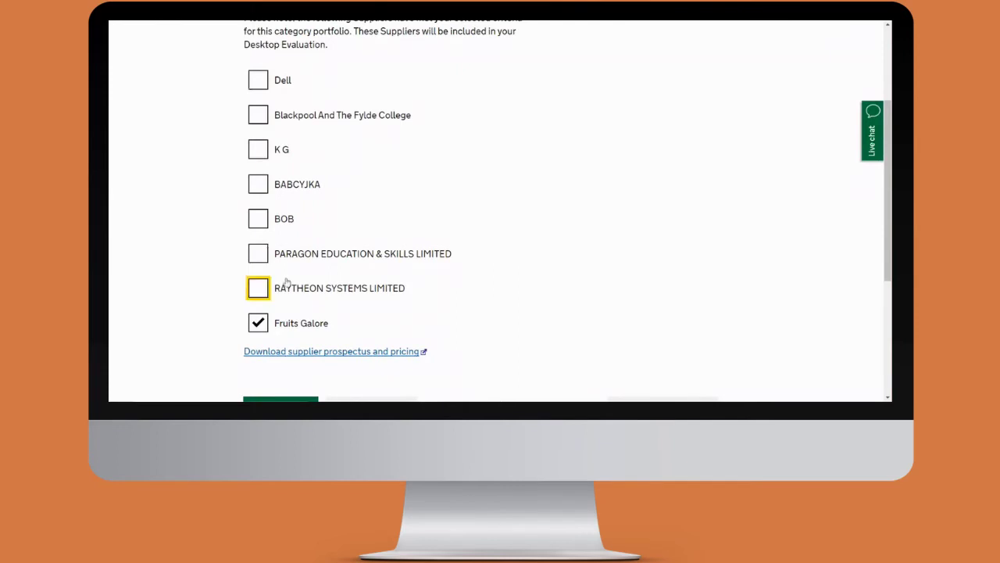
# Step: Read the note on the suppliers included in the desktop evaluation and continue to the successful supplier question
pyautogui.scroll(3, 516, 254)
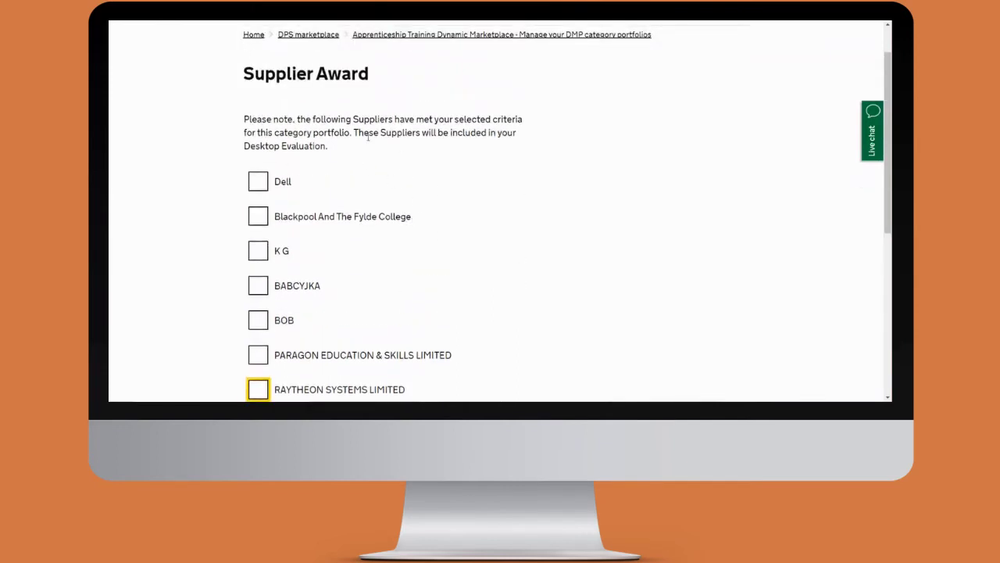
pyautogui.moveTo(354, 133); pyautogui.dragTo(504, 143)
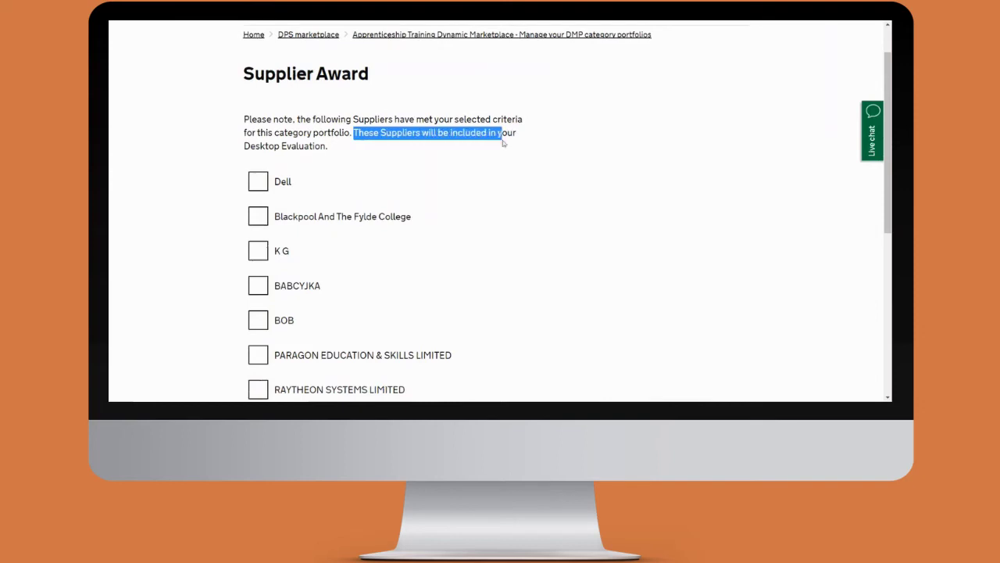
pyautogui.click(361, 156)
pyautogui.scroll(-5, 545, 181)
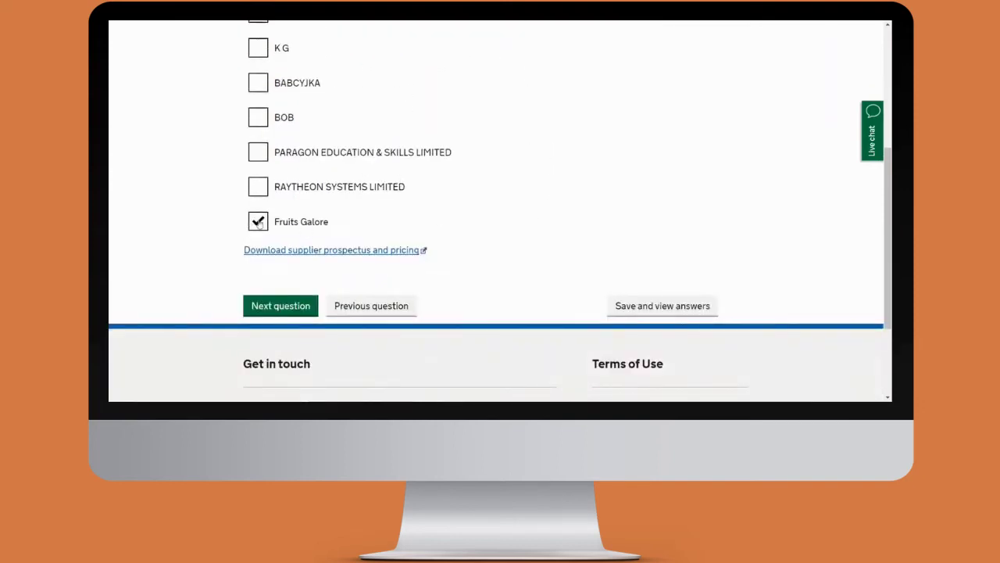
pyautogui.click(280, 306)
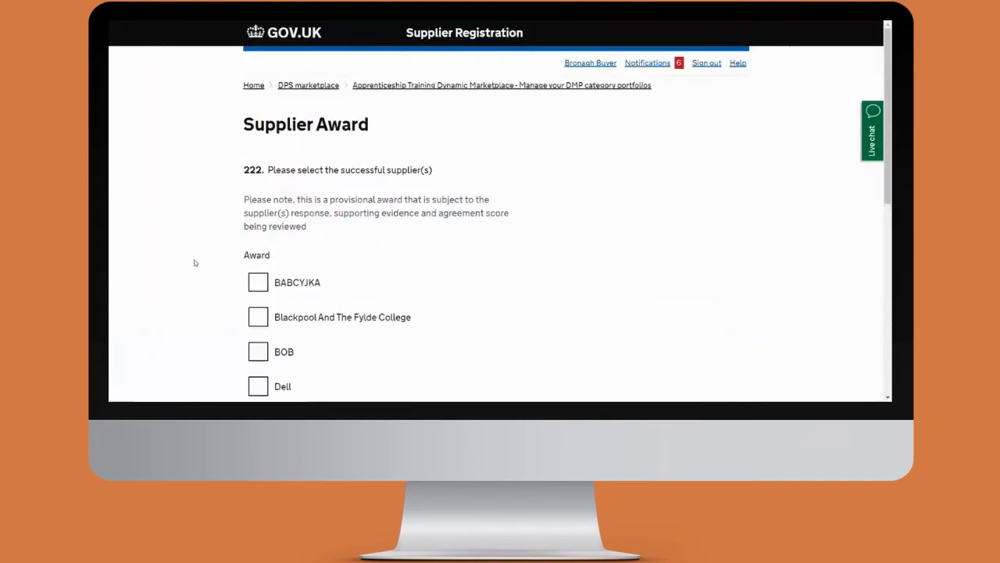
# Step: Provisionally award to Fruits Galore as the successful supplier and continue to the attachments review
pyautogui.scroll(-3, 216, 216)
pyautogui.scroll(-3, 217, 215)
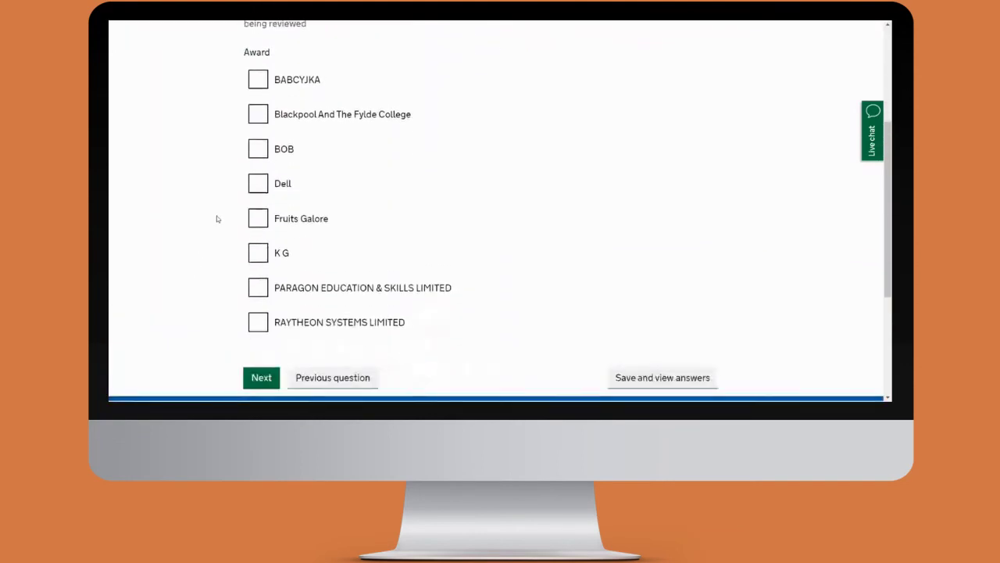
pyautogui.click(258, 218)
pyautogui.scroll(-1, 283, 326)
pyautogui.click(263, 327)
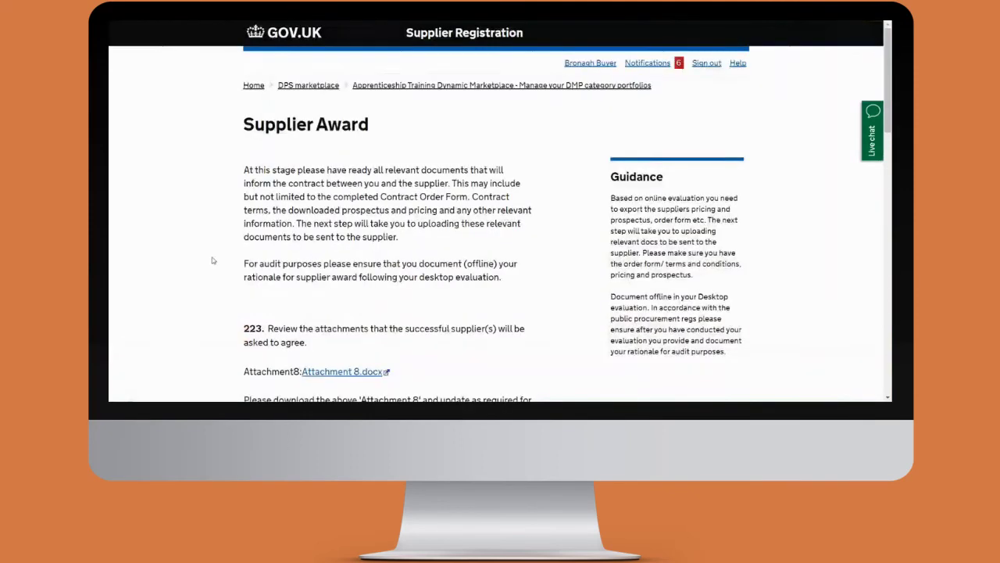
# Step: Review the award attachments, enter "Congratulations!" as the notification to the successful supplier and confirm sending it
pyautogui.scroll(-3, 204, 266)
pyautogui.scroll(-4, 205, 248)
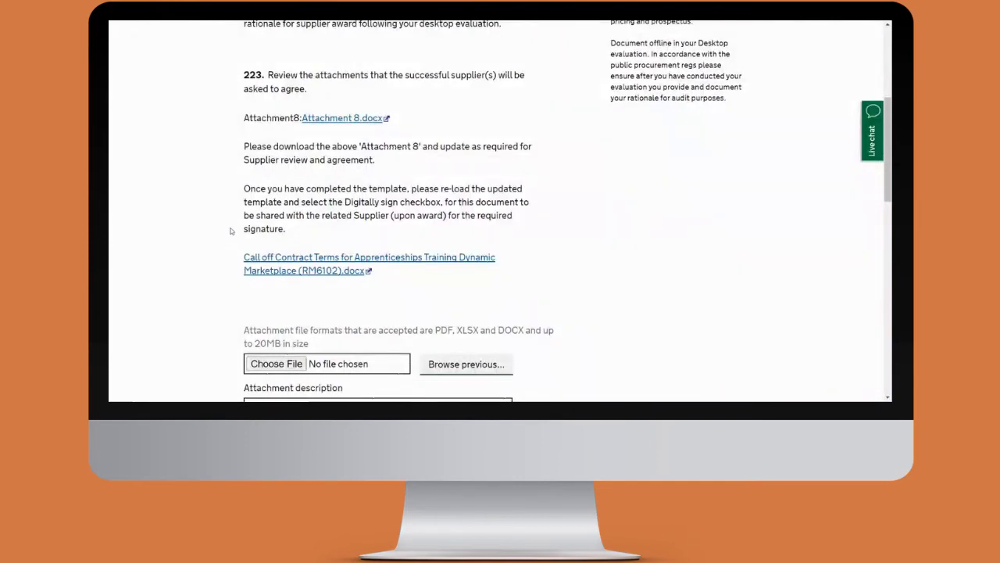
pyautogui.scroll(-3, 227, 232)
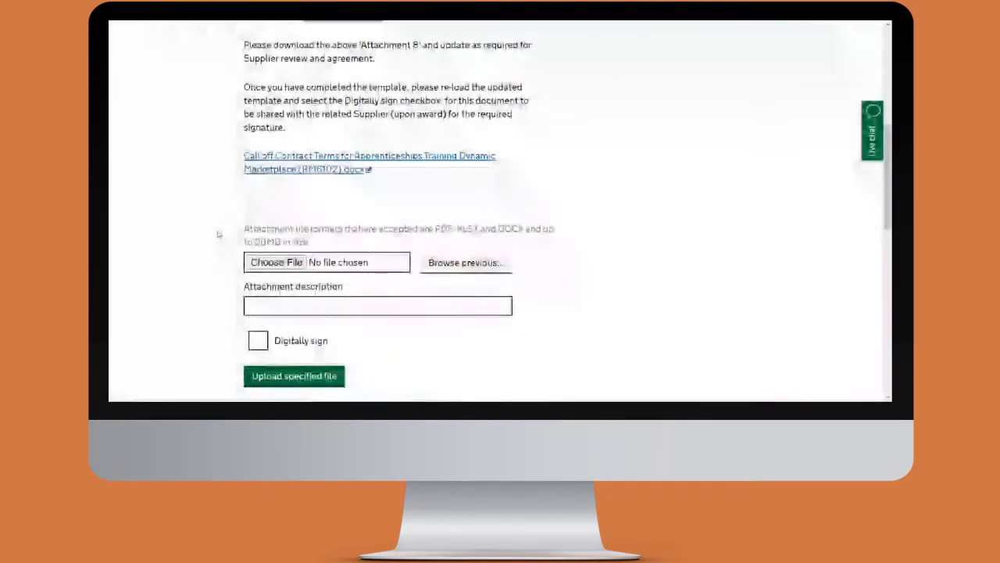
pyautogui.scroll(-6, 218, 234)
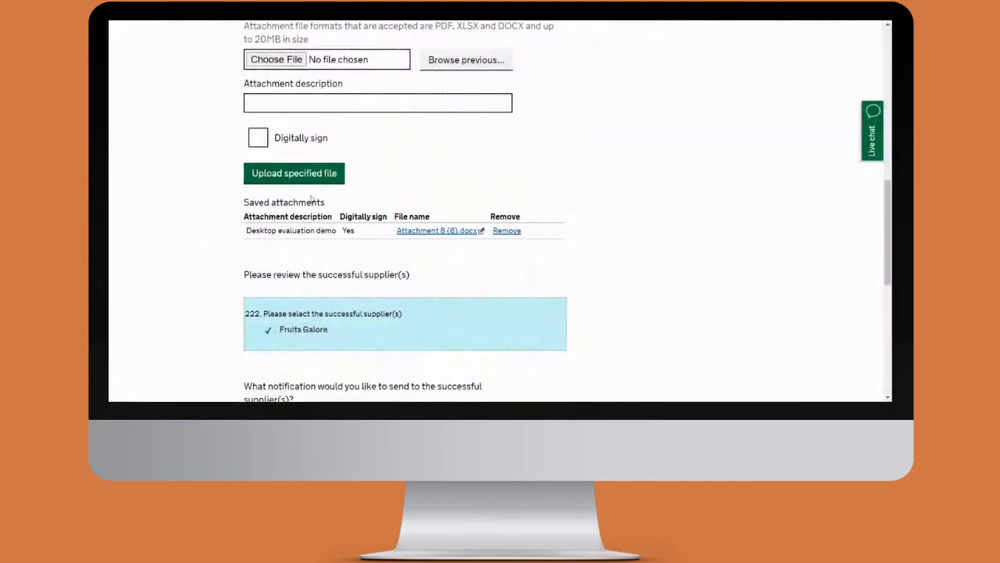
pyautogui.scroll(-7, 635, 218)
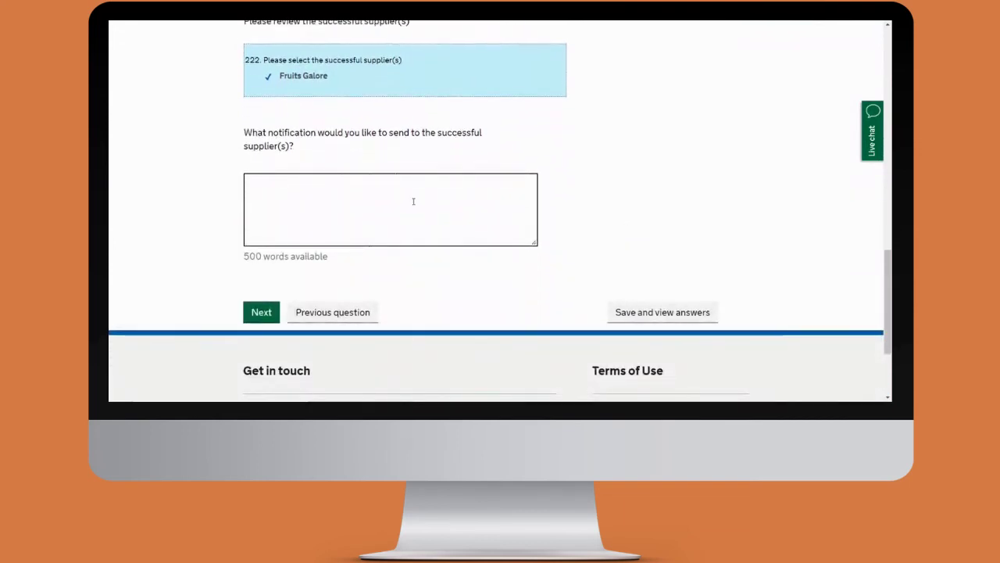
pyautogui.click(413, 202)
pyautogui.write('Cong')
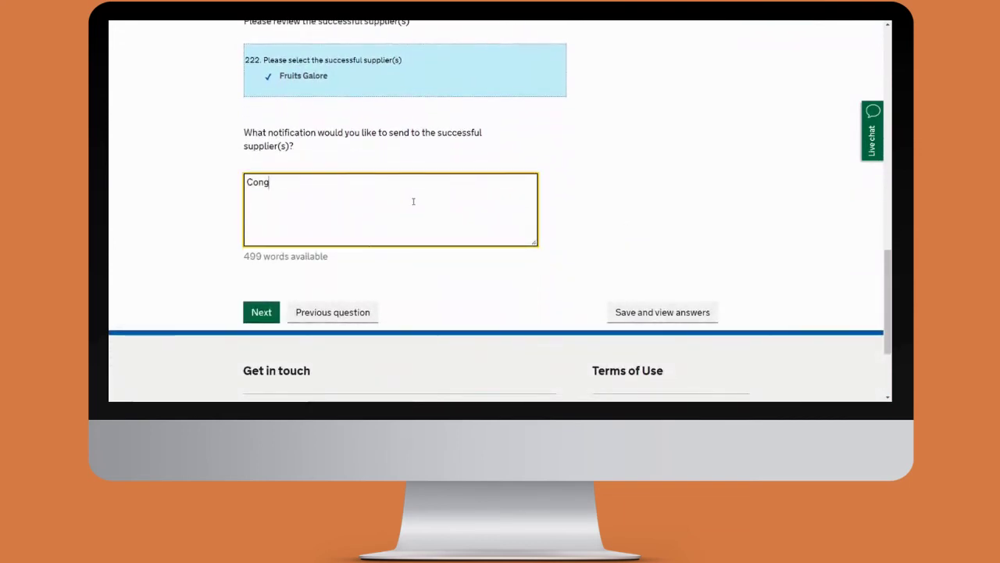
pyautogui.write('ratulations!')
pyautogui.click(260, 313)
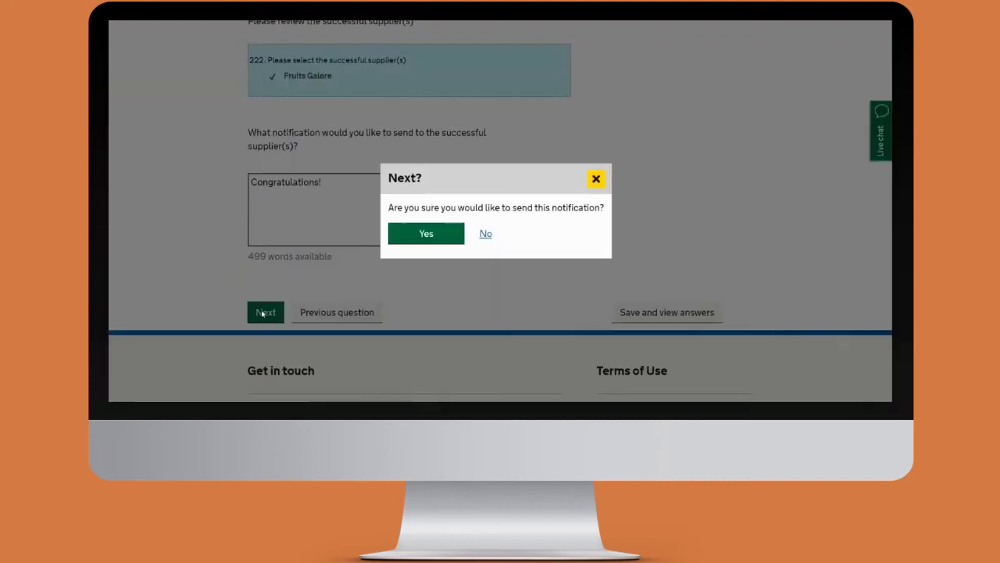
pyautogui.click(428, 233)
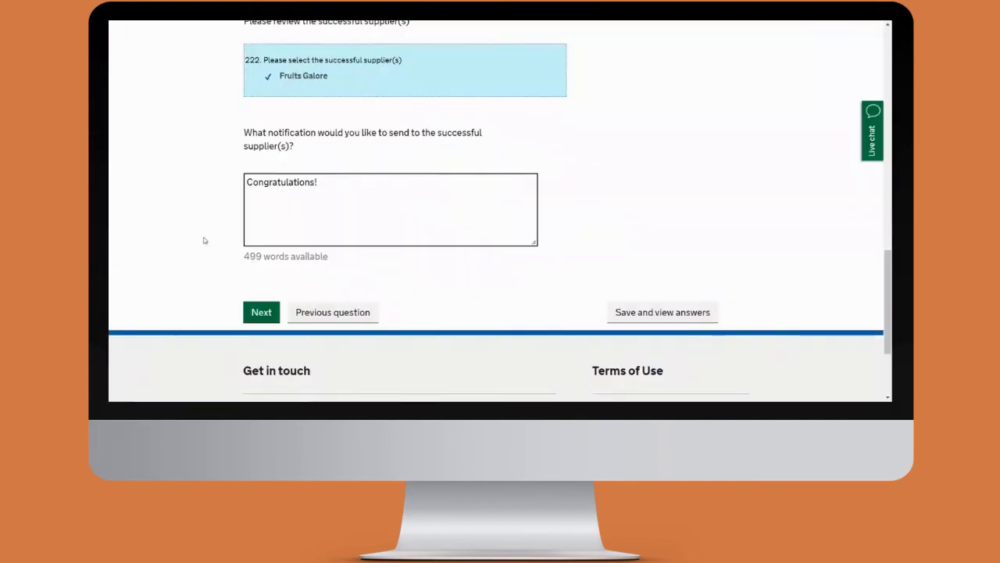
# Step: Select Fruits Galore as the supplier to receive Attachment 8 (8).docx and continue
pyautogui.scroll(-1, 201, 239)
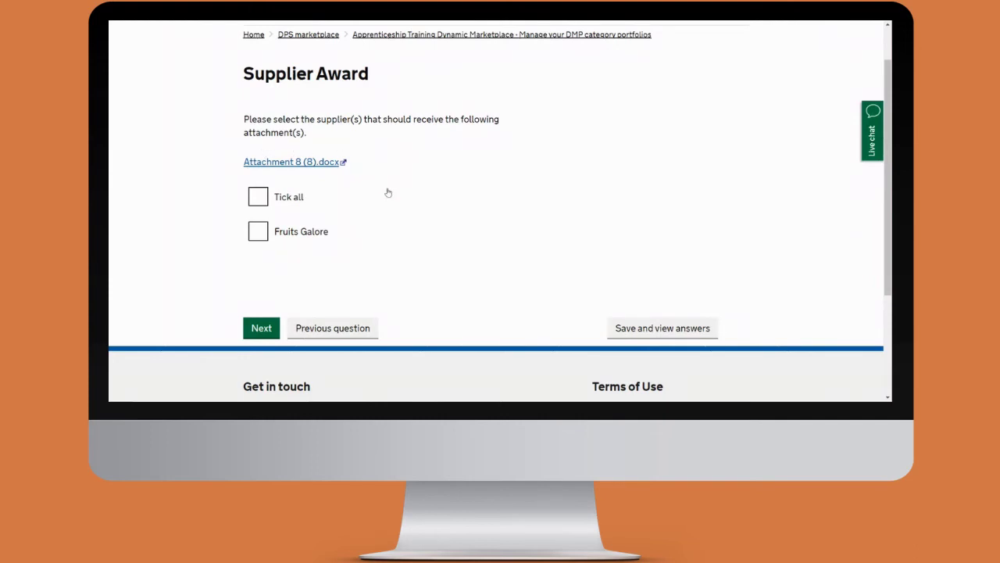
pyautogui.scroll(-1, 255, 215)
pyautogui.click(258, 180)
pyautogui.scroll(1, 425, 205)
pyautogui.click(263, 328)
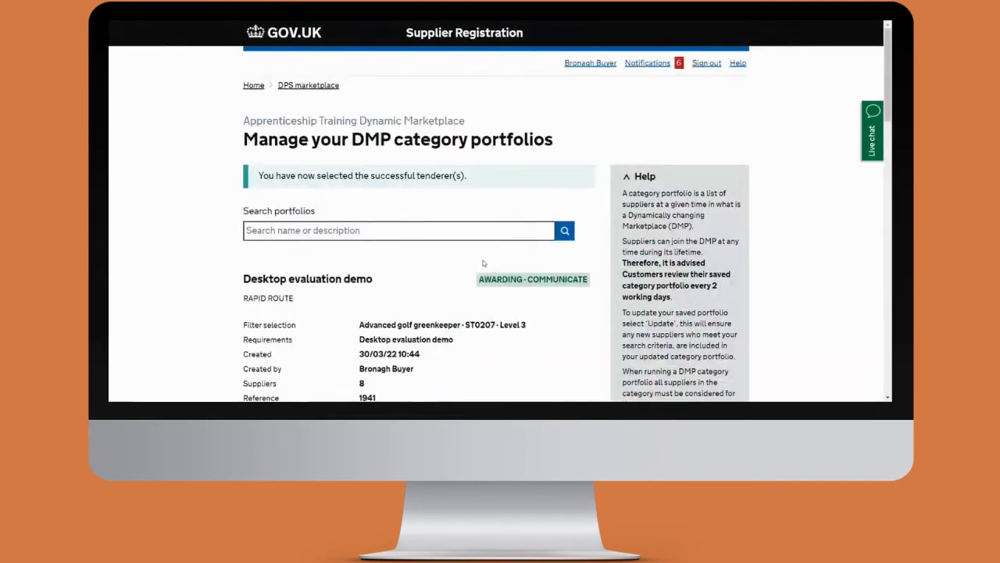
# Step: Check the Desktop evaluation demo portfolio's awarding status and start communicating its desktop evaluation
pyautogui.scroll(-1, 483, 263)
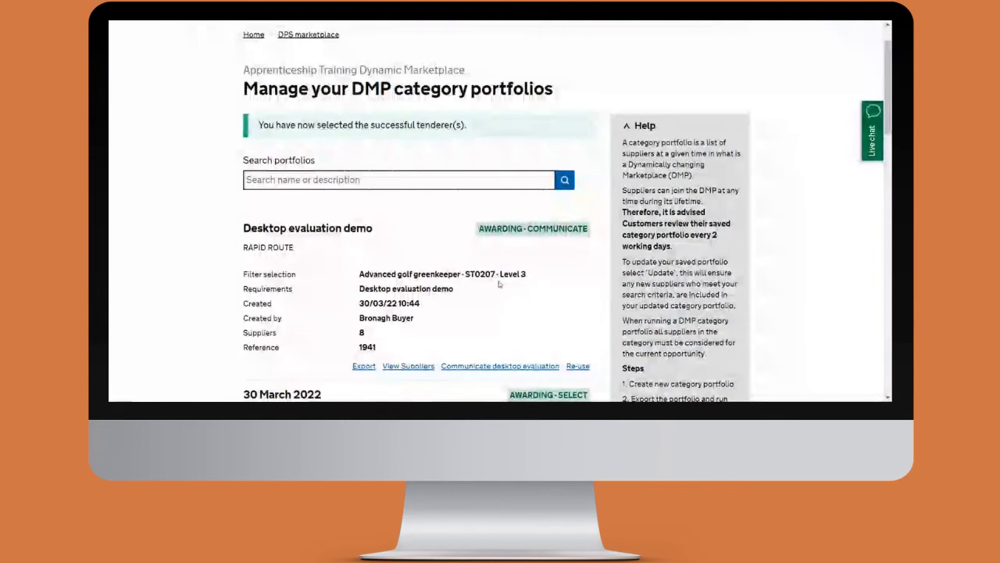
pyautogui.click(491, 373)
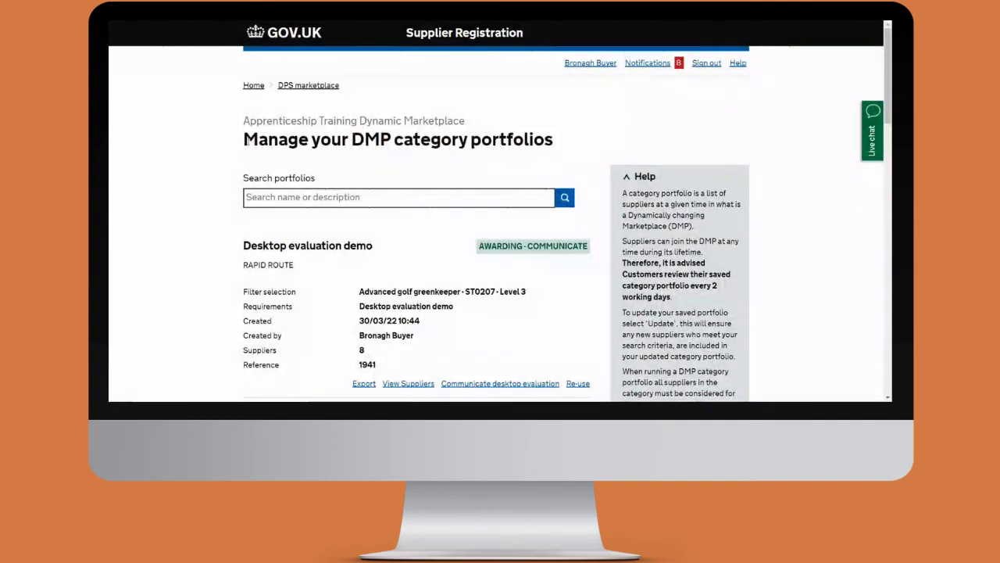
pyautogui.moveTo(244, 139); pyautogui.dragTo(584, 148)
pyautogui.click(584, 148)
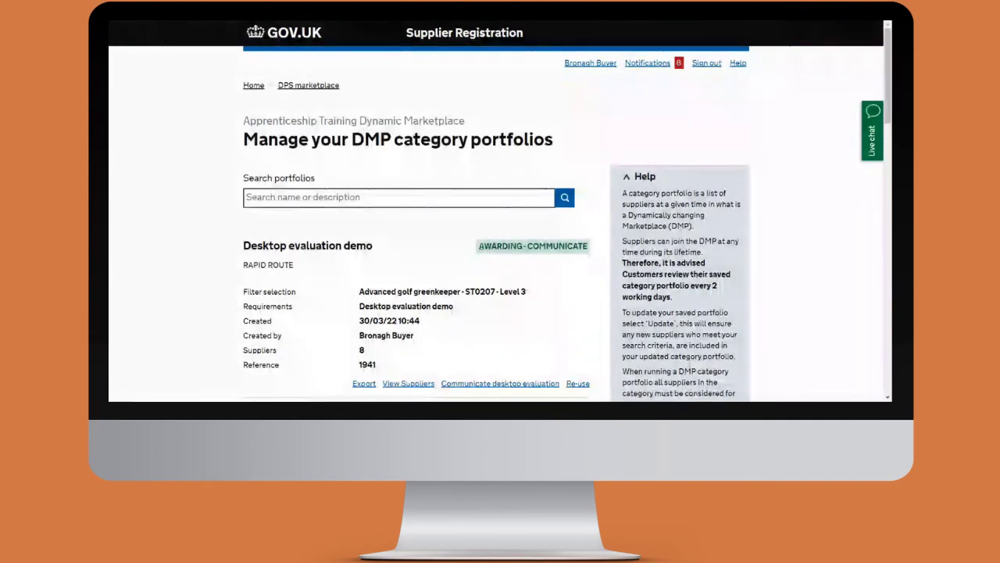
pyautogui.moveTo(478, 245); pyautogui.dragTo(590, 249)
pyautogui.click(590, 249)
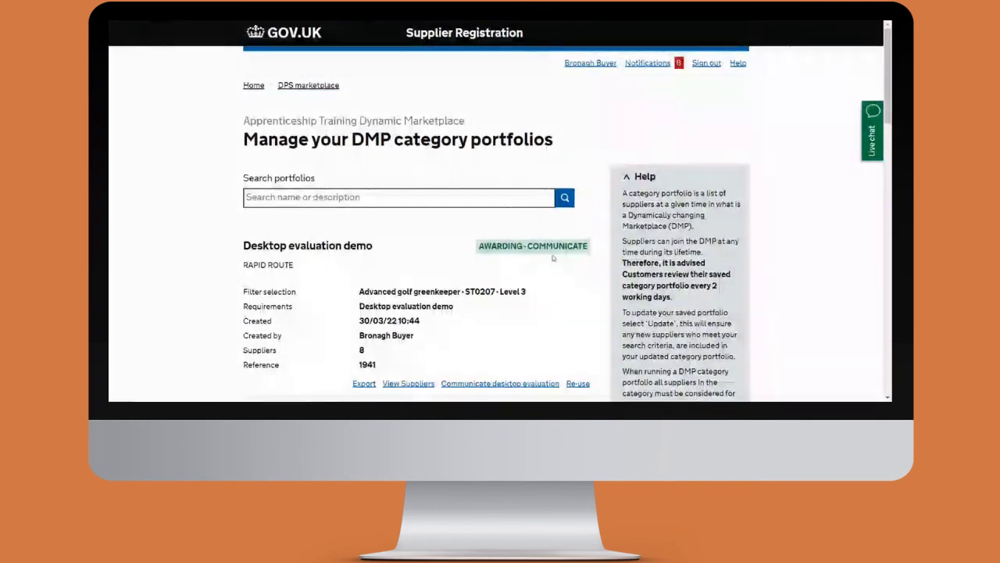
pyautogui.click(513, 384)
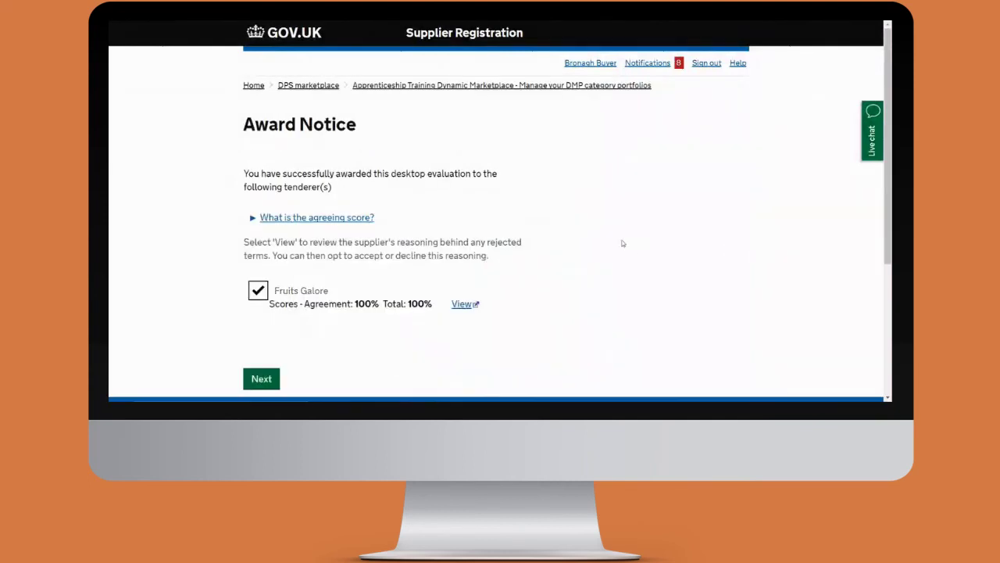
# Step: Continue past the award notice for Fruits Galore and answer Yes to whether the award was successful
pyautogui.scroll(-1, 621, 243)
pyautogui.scroll(1, 620, 242)
pyautogui.click(256, 378)
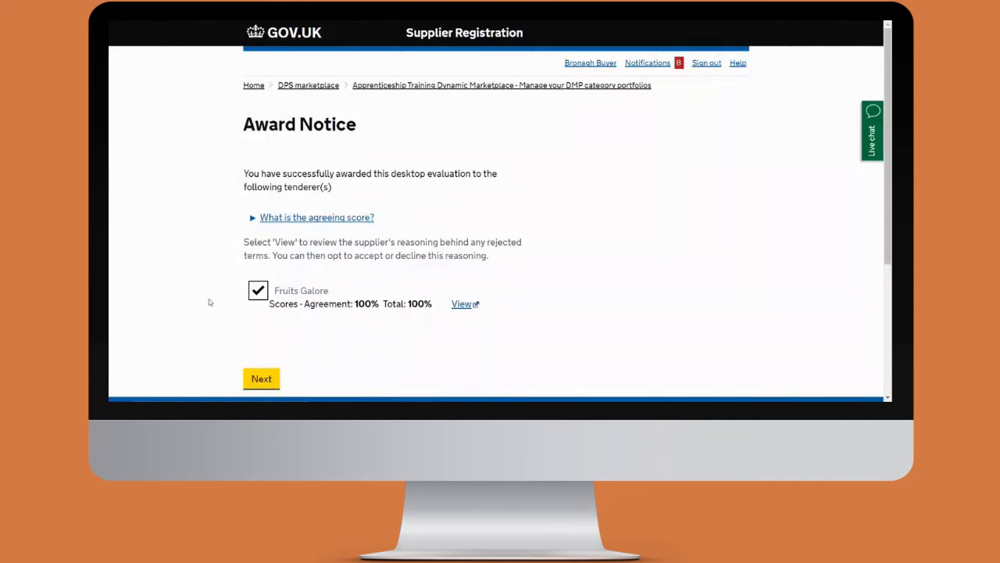
pyautogui.scroll(-2, 203, 295)
pyautogui.scroll(1, 200, 289)
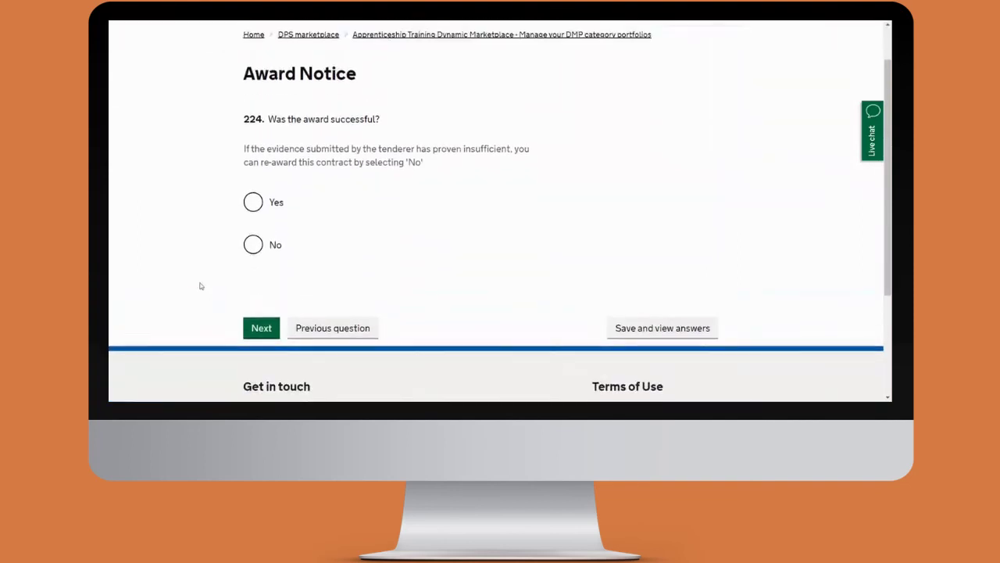
pyautogui.click(258, 205)
pyautogui.click(271, 328)
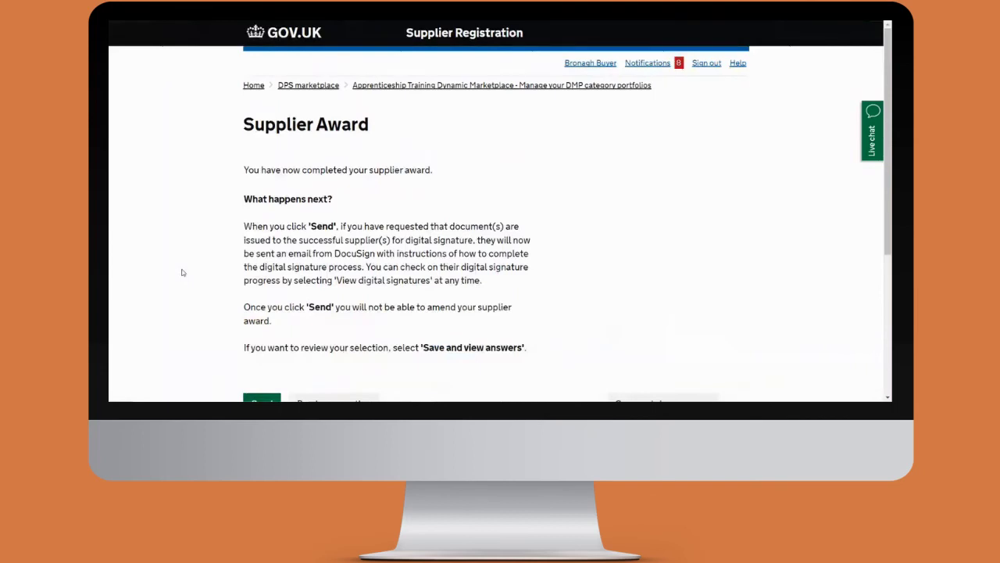
# Step: Send the completed supplier award and check the Desktop evaluation demo portfolio's status and available actions
pyautogui.scroll(-1, 182, 272)
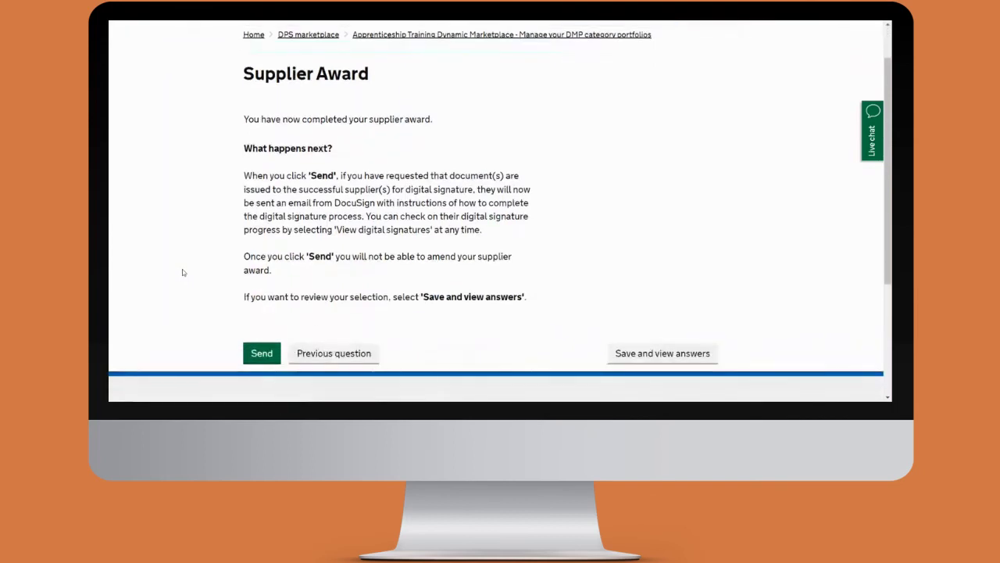
pyautogui.click(262, 354)
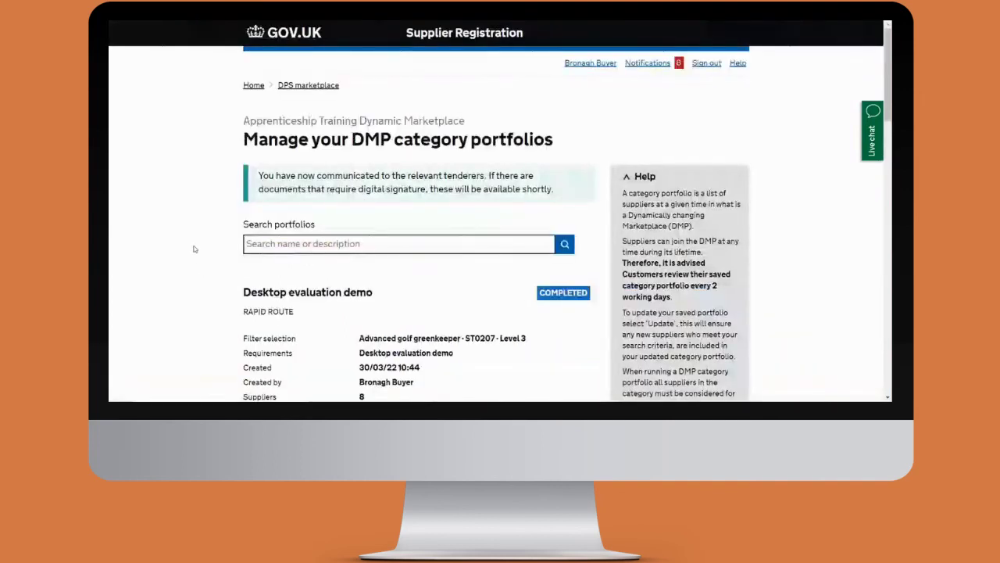
pyautogui.scroll(-1, 195, 250)
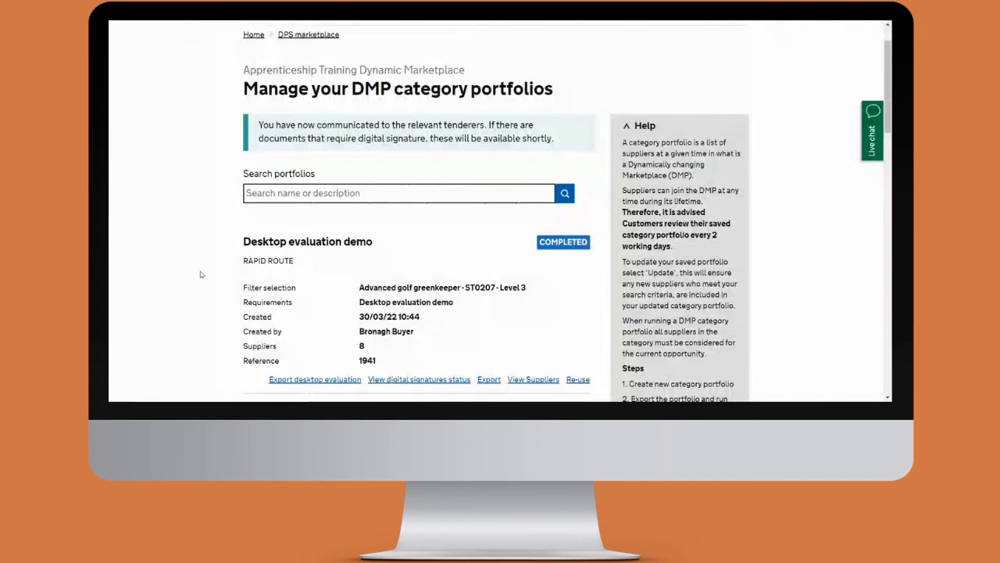
pyautogui.scroll(-1, 200, 274)
pyautogui.scroll(3, 200, 274)
pyautogui.scroll(-2, 200, 273)
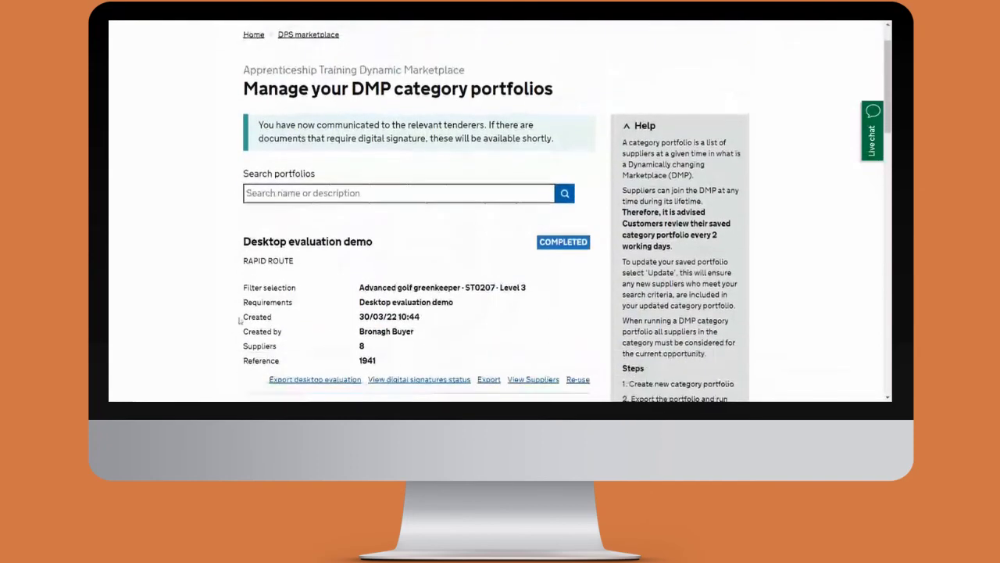